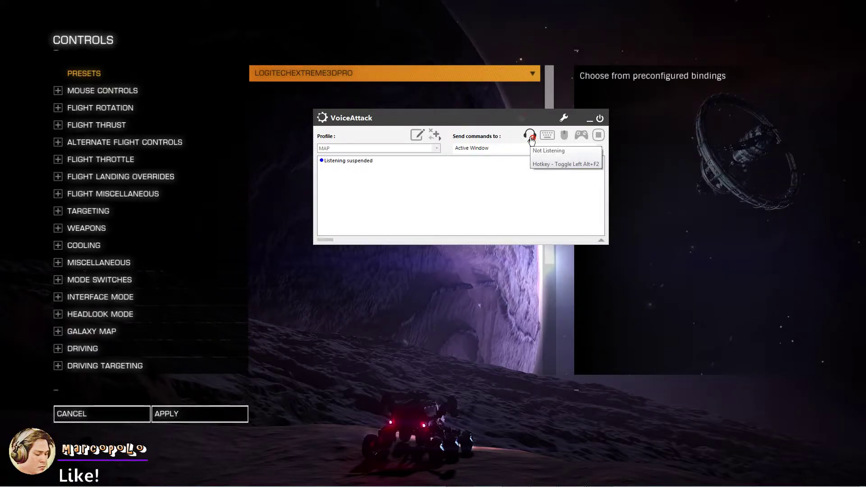
Step: Turn on listening for voice commands and open the program's options
left_click(530, 136)
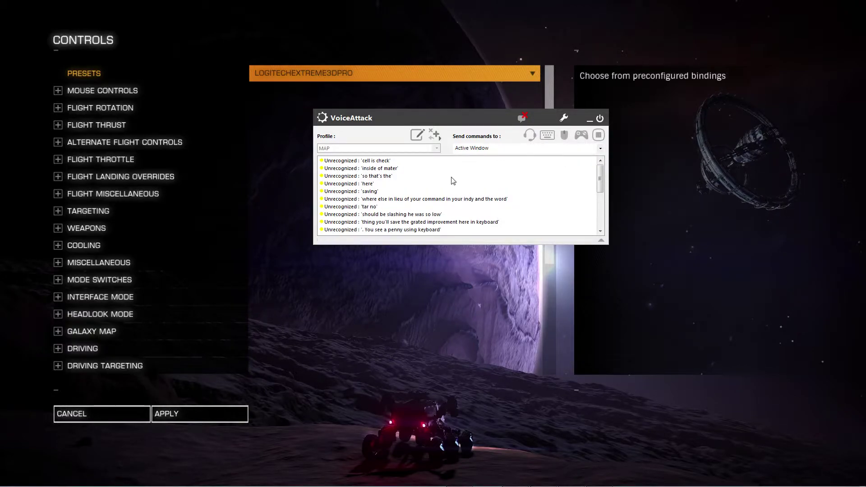
left_click_drag(479, 13, 385, 31)
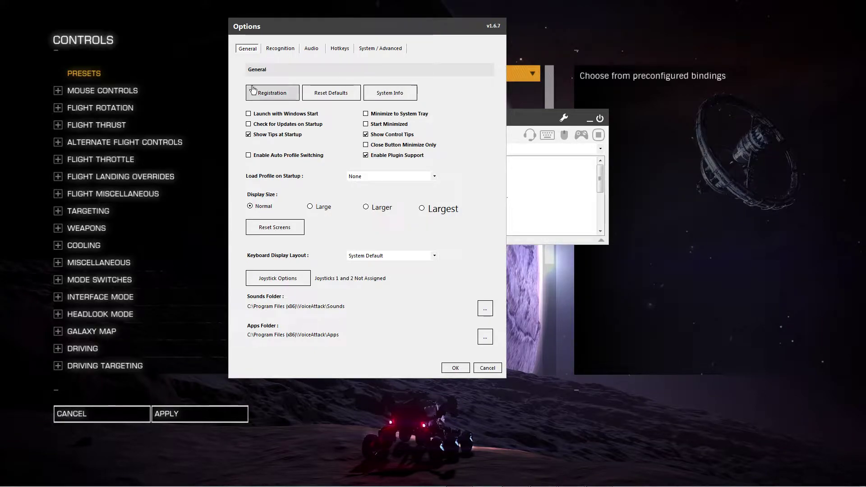
Step: Review the Recognition options with their prefix exclusions, plus the Audio, Hotkeys and System / Advanced options, and leave without saving
left_click(281, 53)
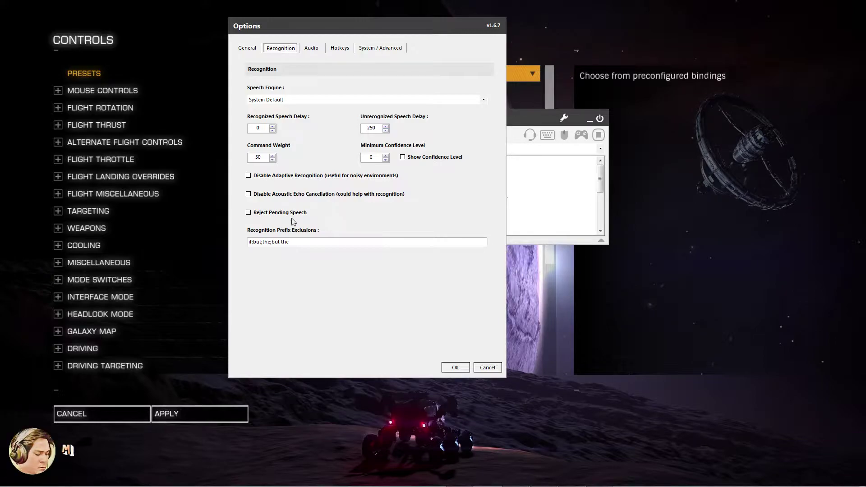
left_click(294, 242)
left_click_drag(294, 241, 239, 250)
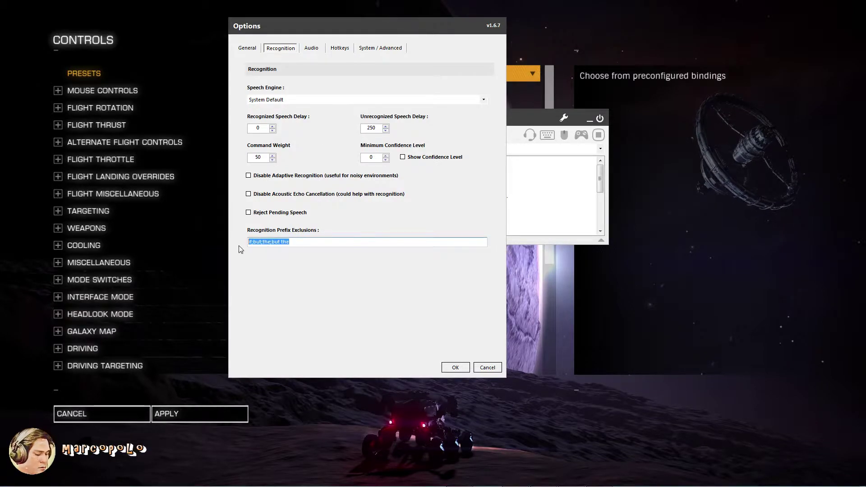
left_click(276, 240)
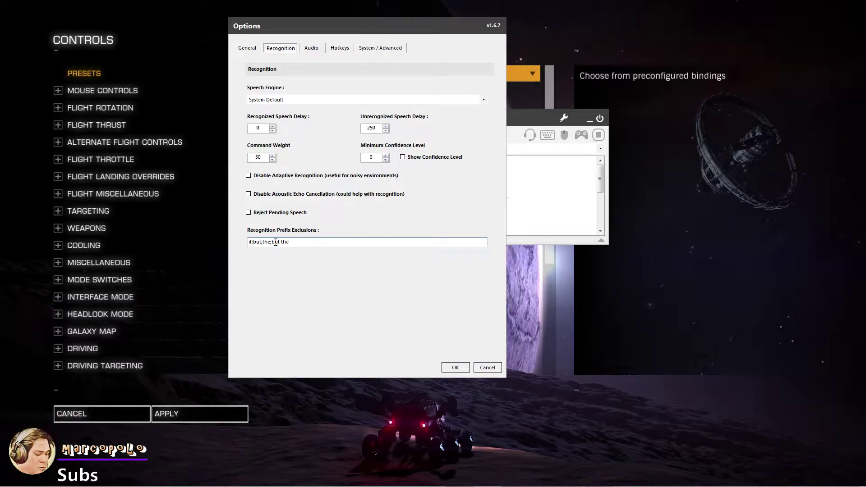
left_click_drag(291, 242, 237, 242)
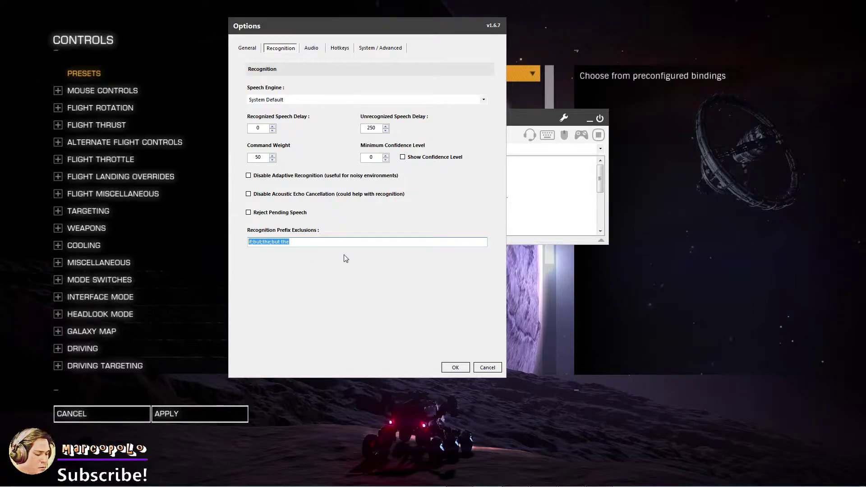
left_click(311, 47)
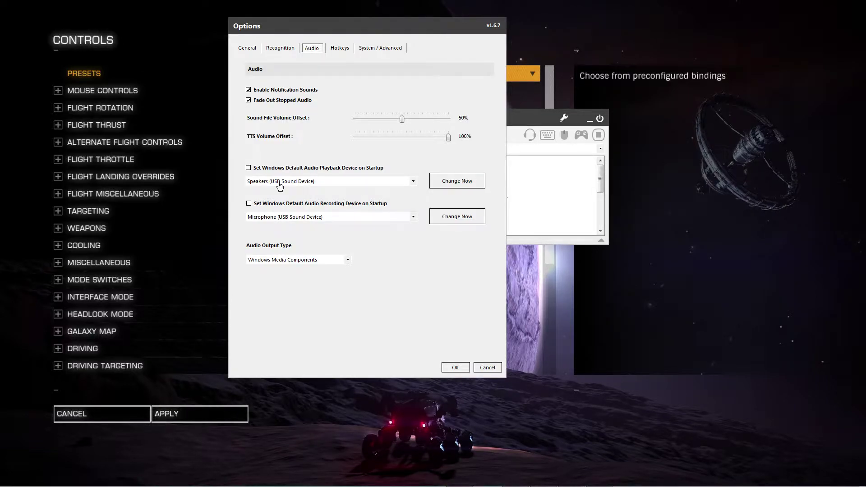
left_click(339, 47)
left_click(388, 48)
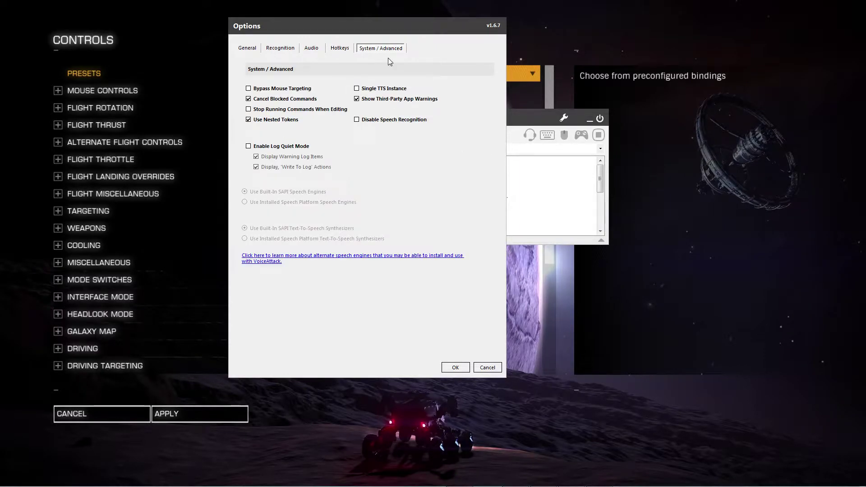
left_click(492, 369)
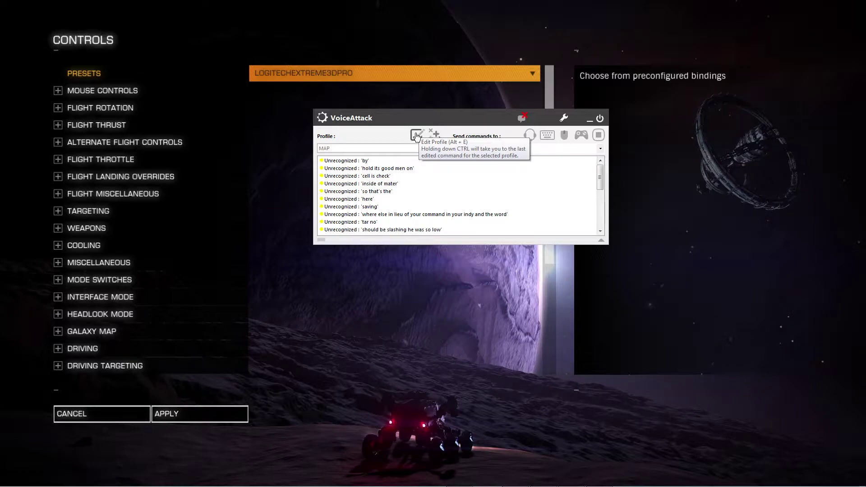
Step: Open the MAP profile in VoiceAttack for editing and reposition its window over the game
left_click(199, 142)
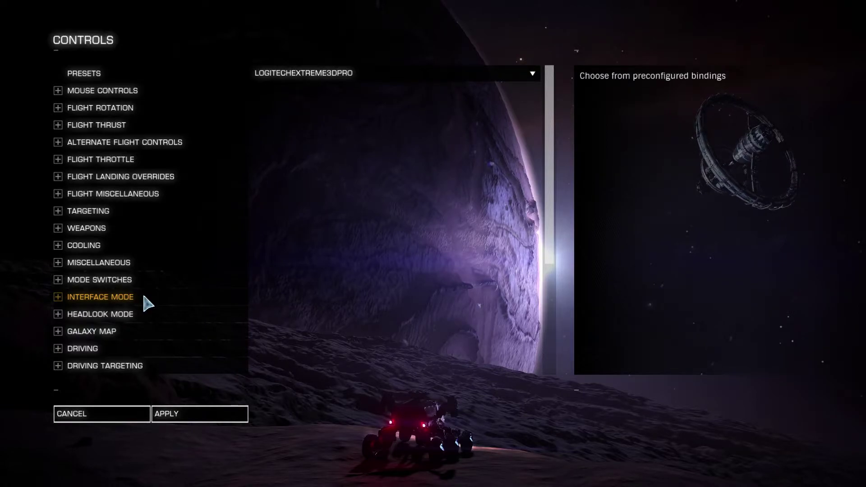
key("alt+Tab")
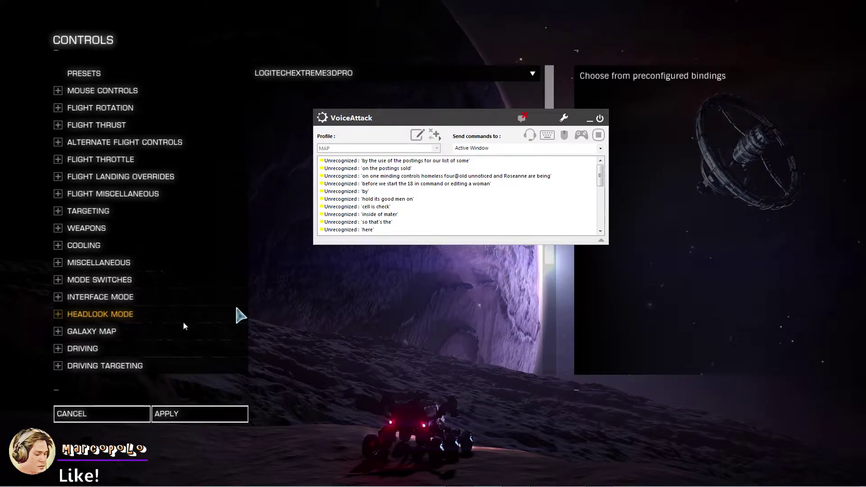
left_click(417, 135)
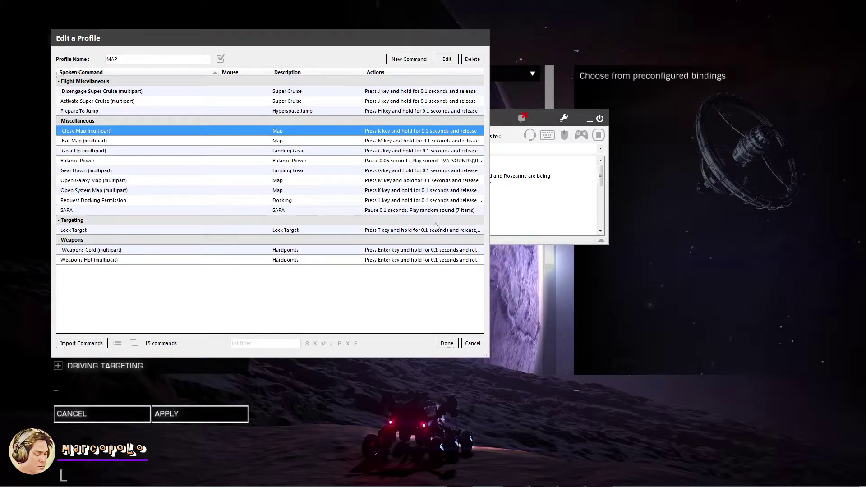
left_click_drag(290, 39, 506, 63)
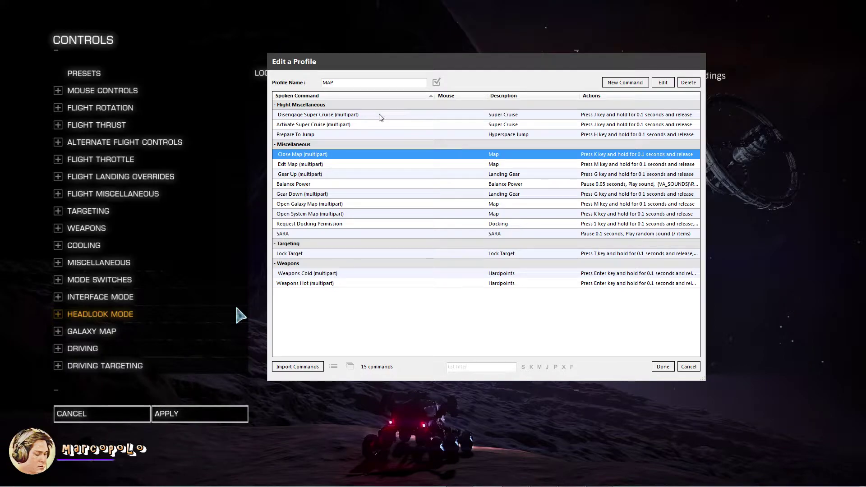
left_click_drag(489, 68, 350, 41)
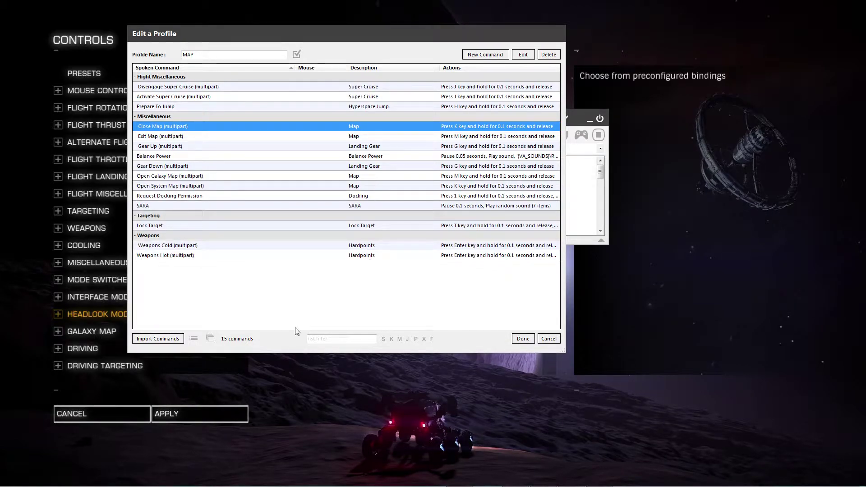
Step: Examine the profile editor's command import, multipart display, category grouping, list filter and profile name
left_click(175, 341)
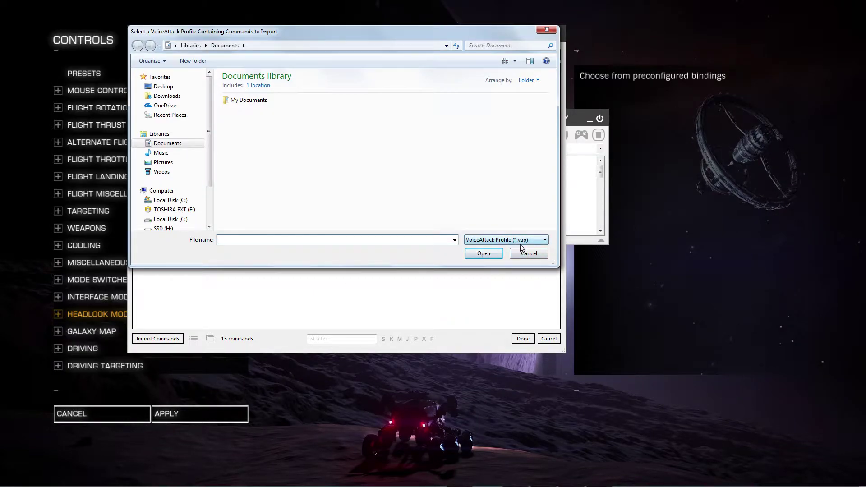
left_click(525, 253)
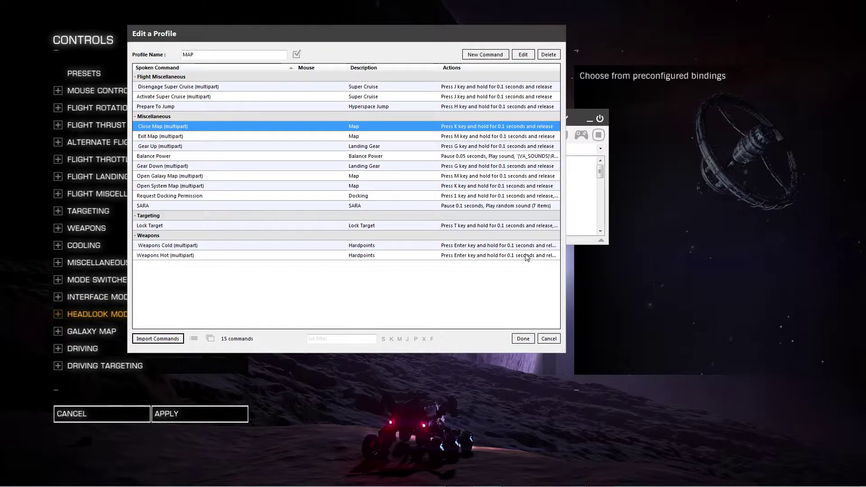
left_click(194, 340)
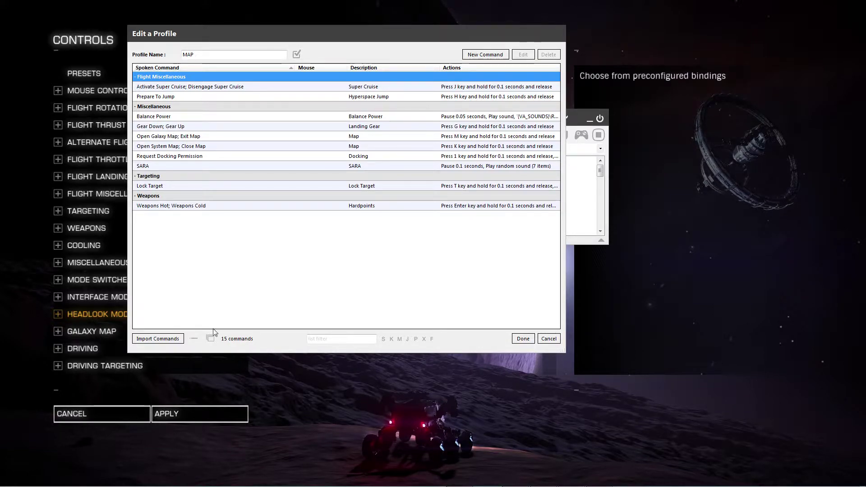
left_click(194, 339)
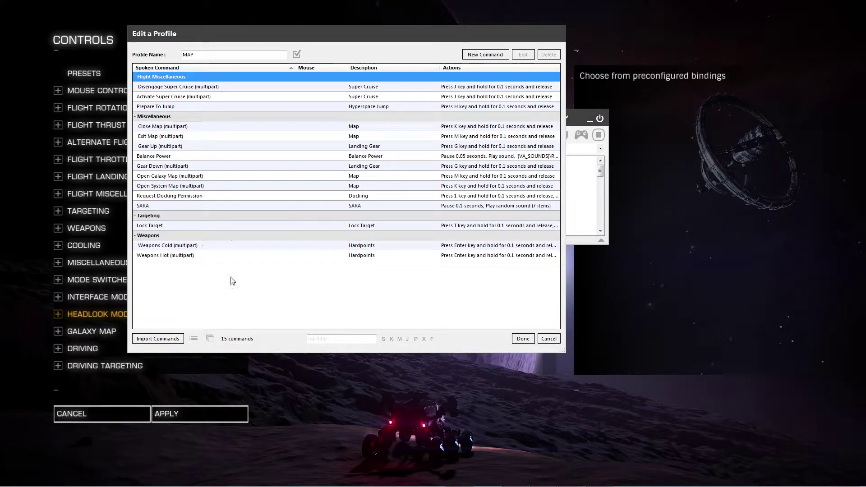
left_click(211, 339)
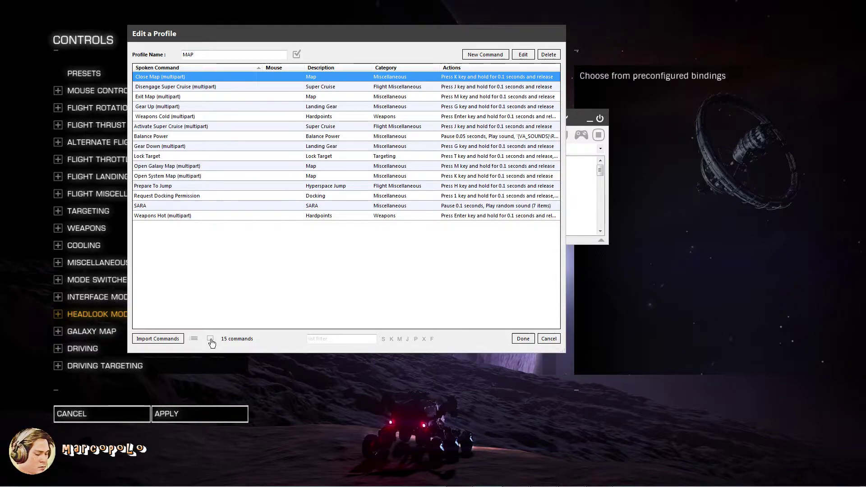
left_click(211, 340)
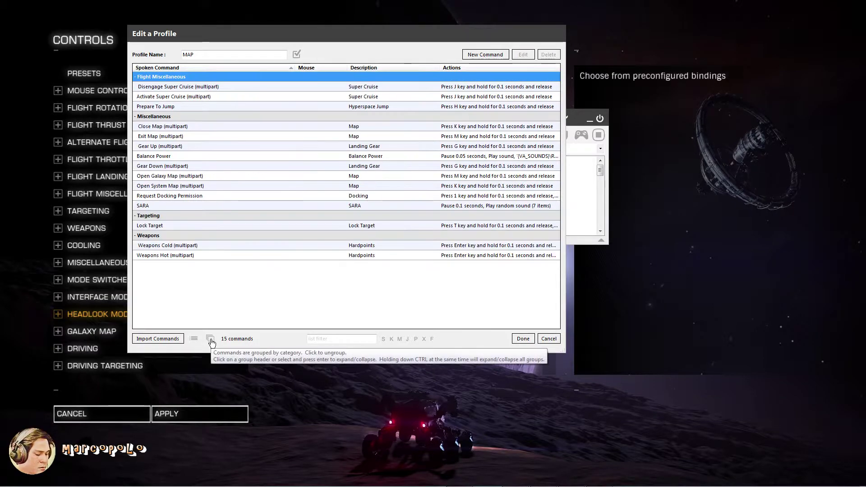
left_click(338, 339)
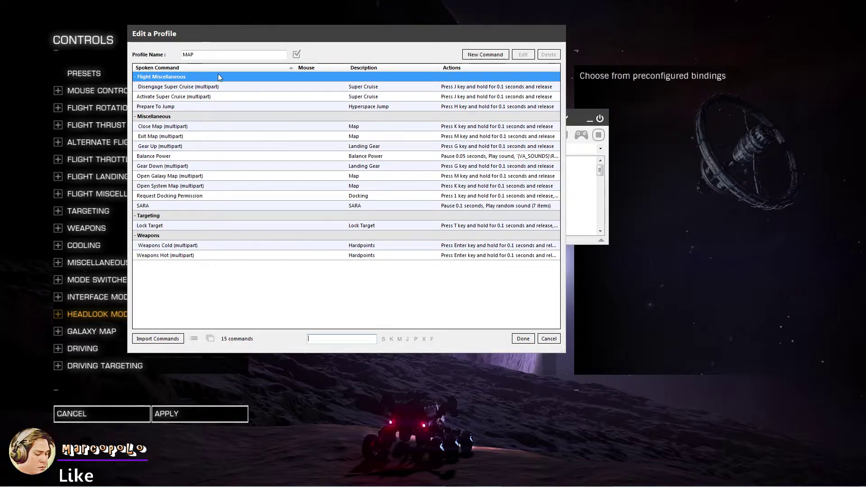
double_click(214, 52)
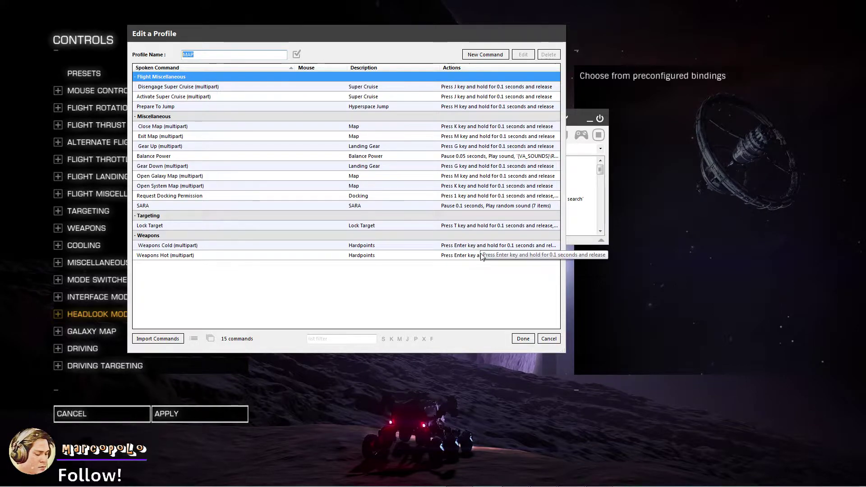
Step: Start a new command in the MAP profile with the spoken phrase "Ready to jump"
left_click(485, 54)
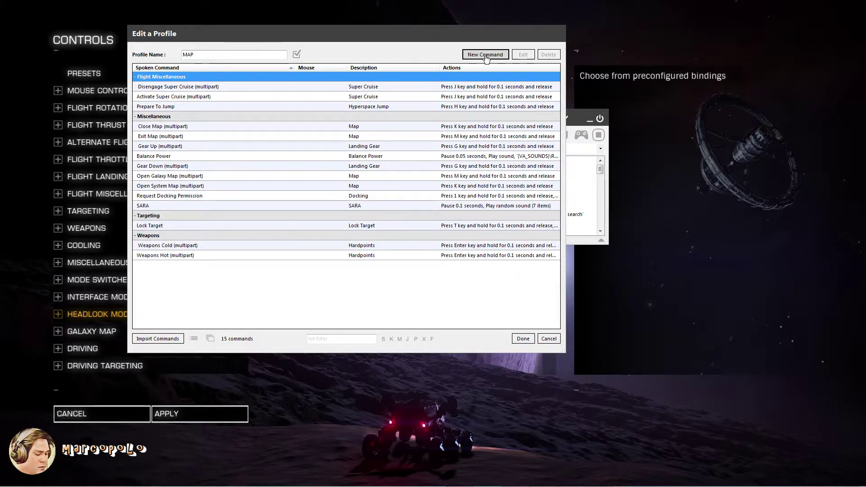
left_click_drag(481, 49, 348, 55)
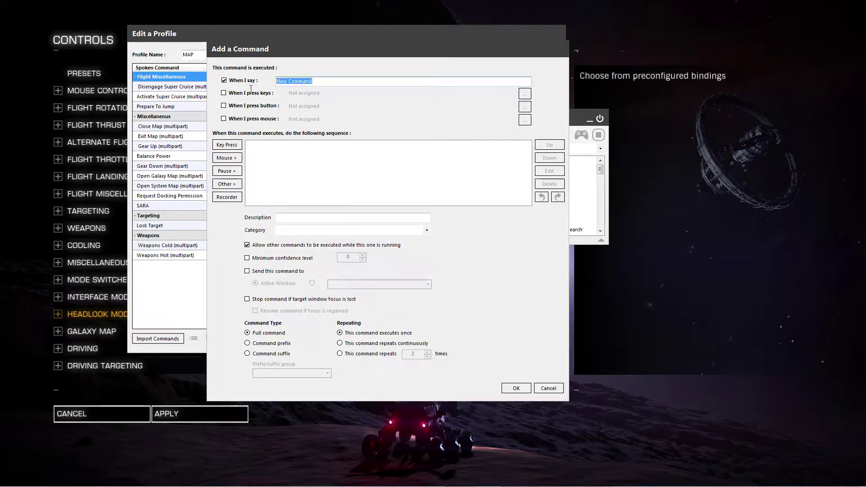
type("Ready to jump")
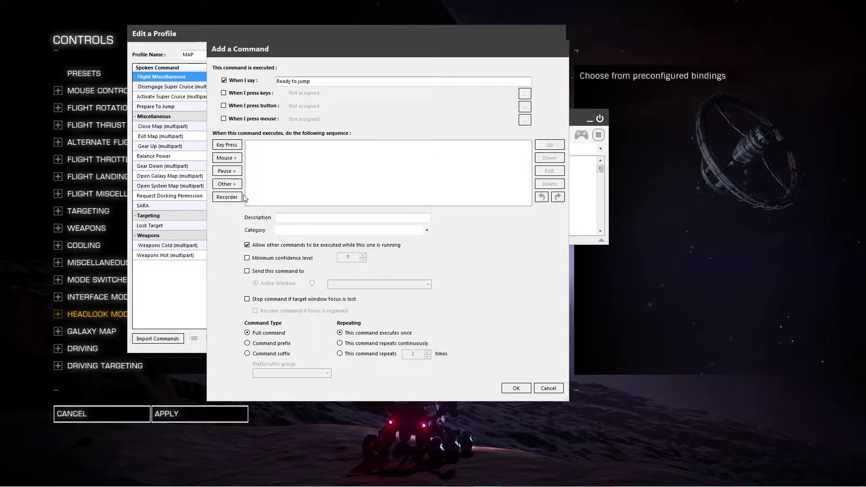
Step: Add a press-and-release of the H key to the "Ready to jump" command's sequence
left_click(227, 146)
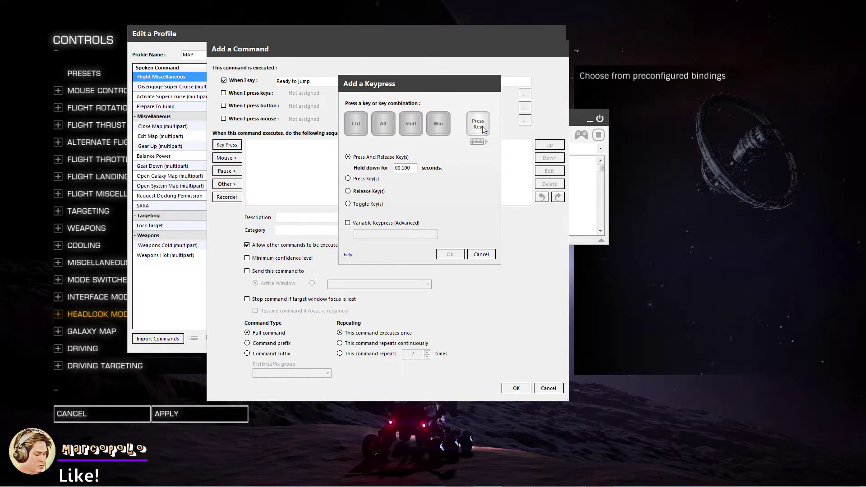
key("h")
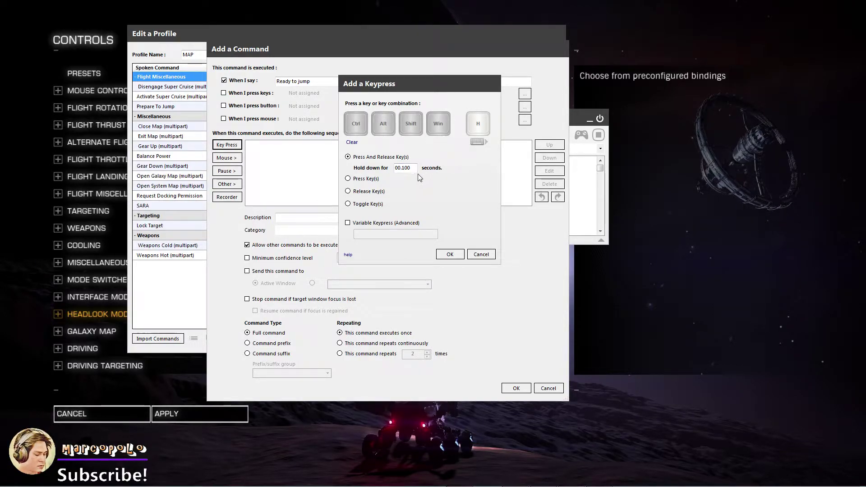
left_click(451, 255)
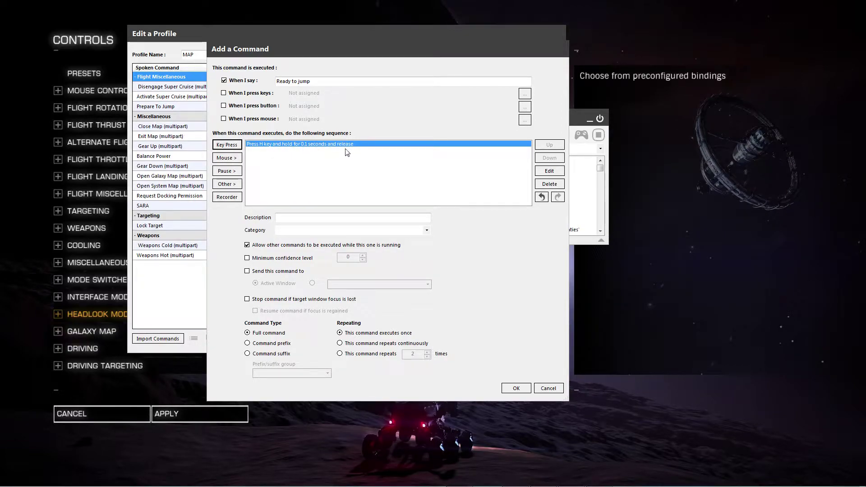
Step: Describe the new command as "Hyper Space Jump" in the category "Flight", and discard the command
left_click(334, 215)
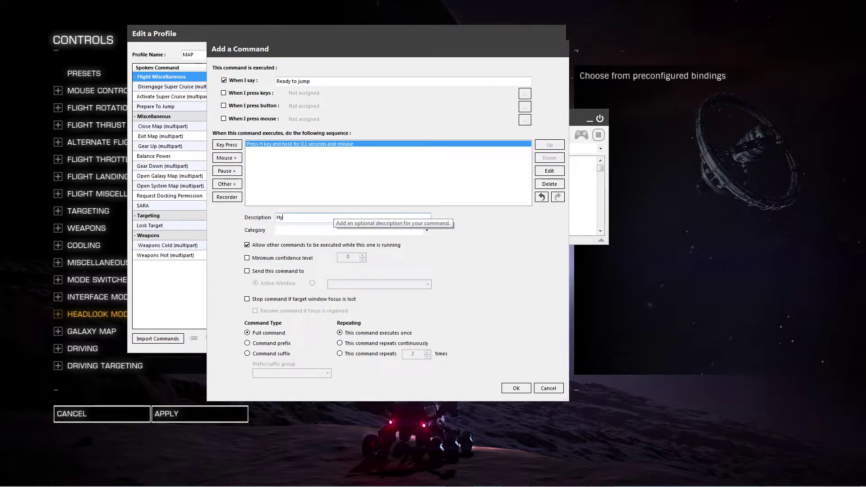
type("Hyper")
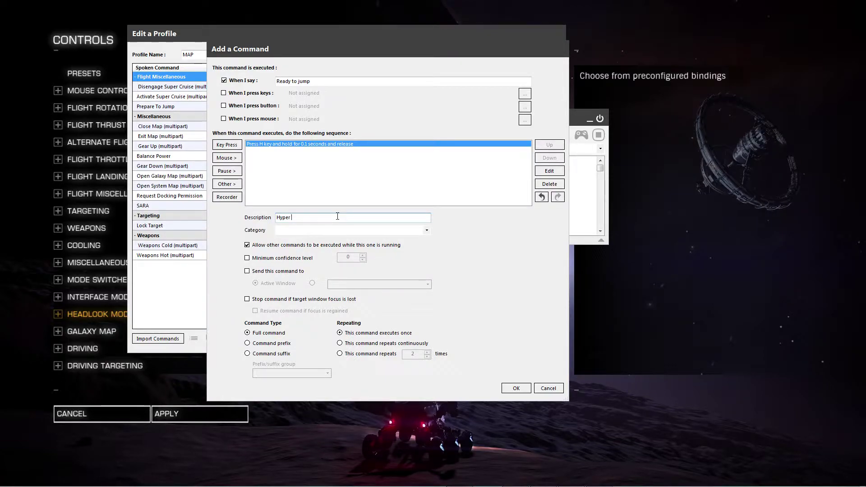
type("ce Jump")
left_click(311, 230)
type("Flight")
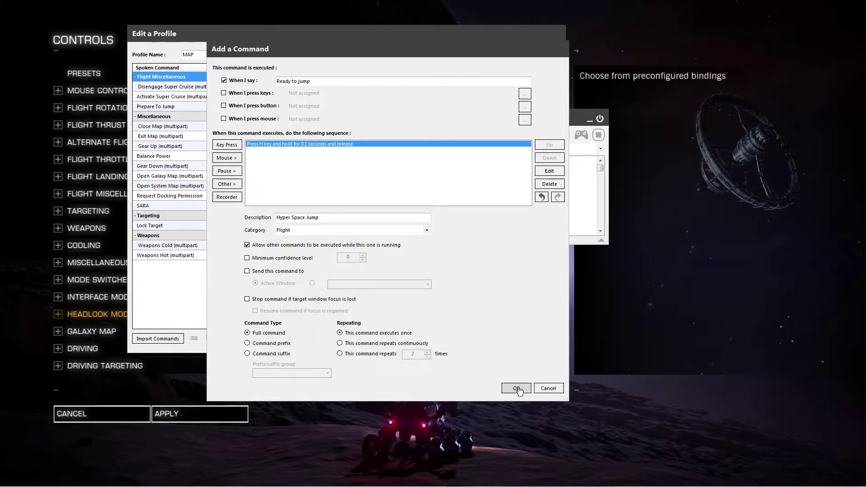
left_click(549, 388)
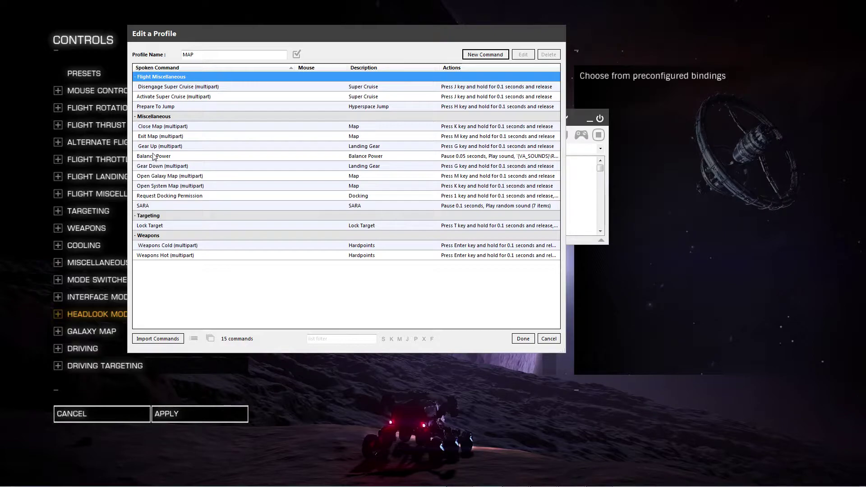
Step: Open the existing Prepare To Jump command and examine its key action, description and category
left_click(159, 106)
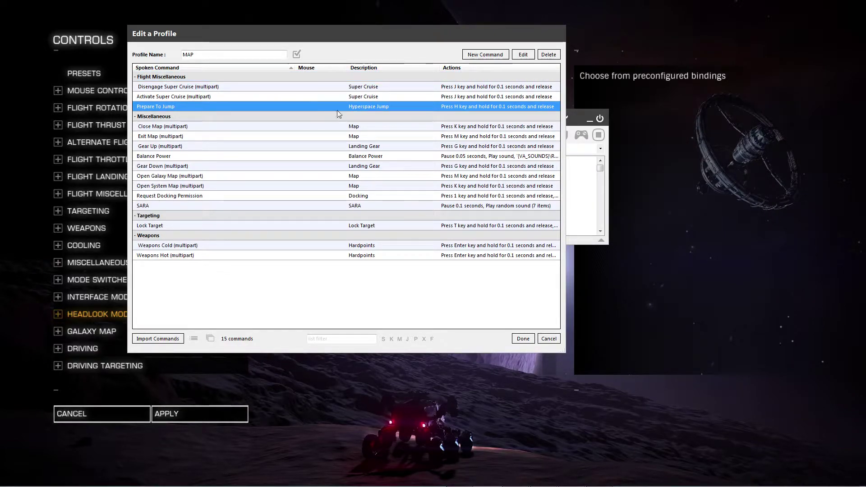
double_click(175, 110)
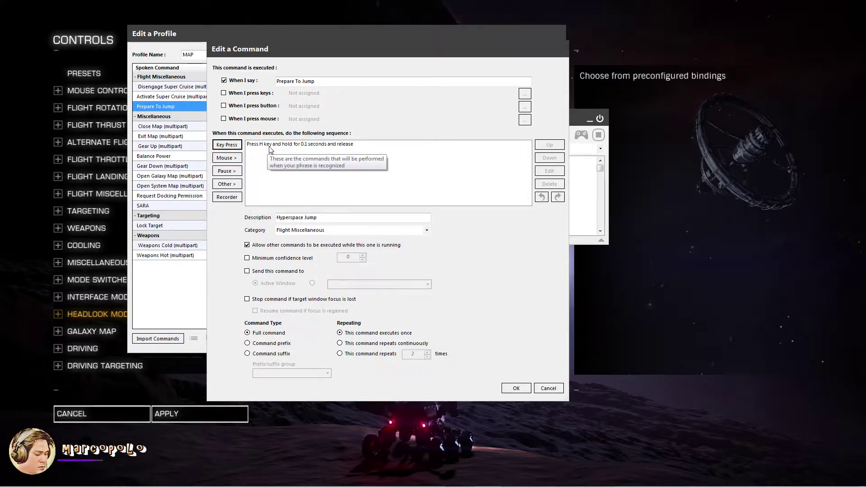
left_click(326, 218)
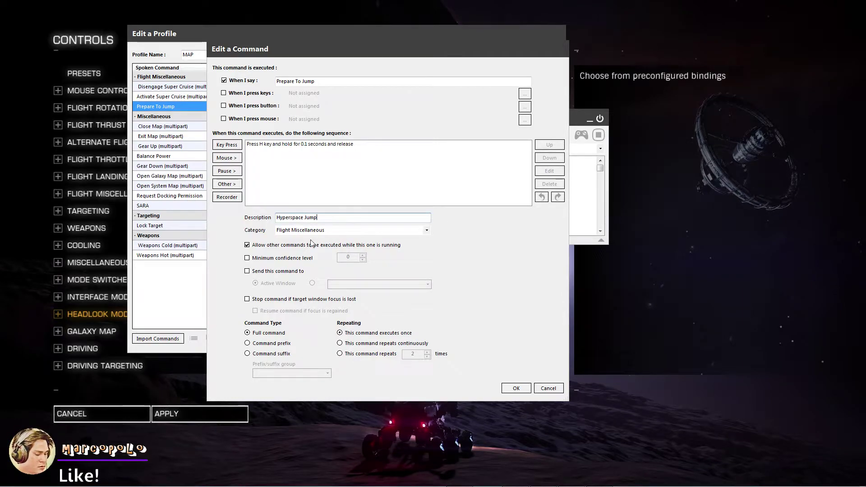
Step: View the available categories for the Prepare To Jump command, and close the command without saving
left_click(427, 231)
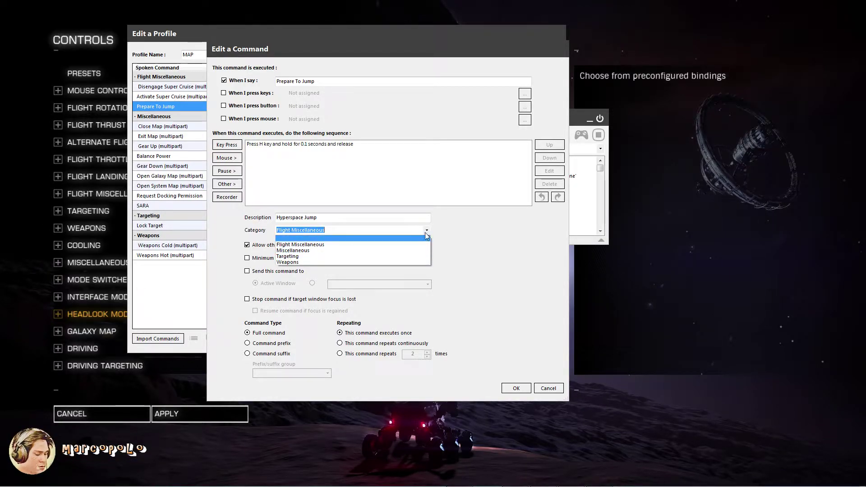
left_click(456, 242)
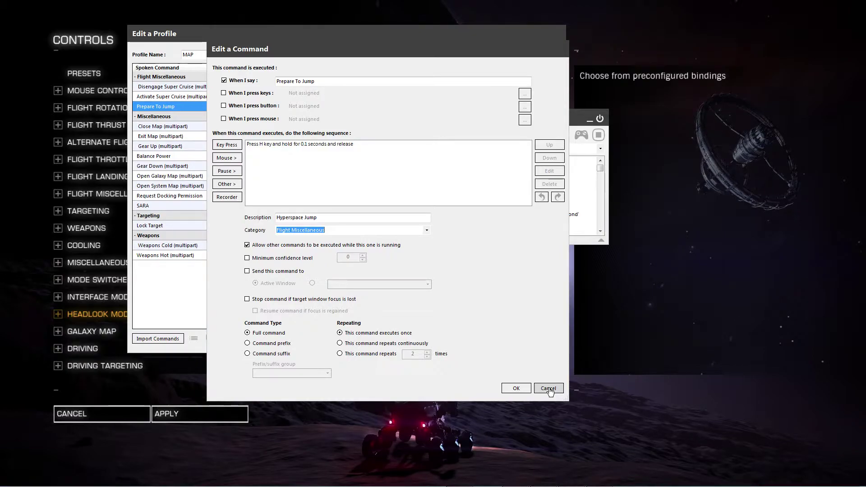
left_click(548, 388)
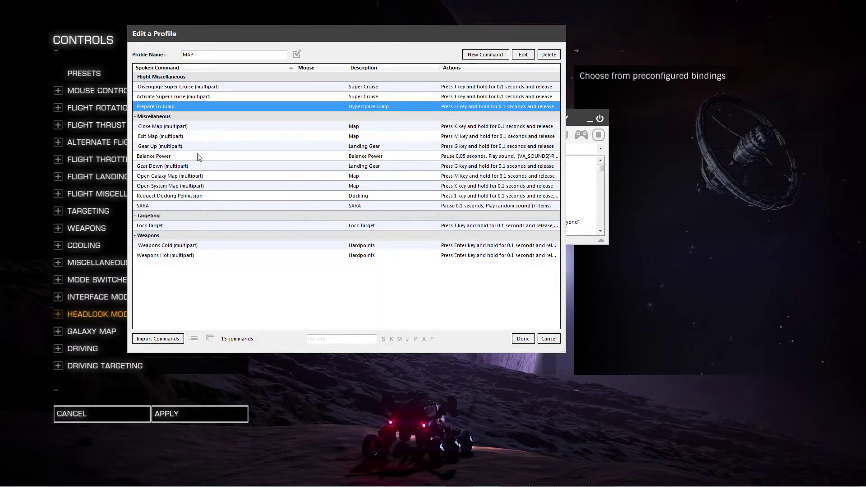
Step: Open the existing Gear Up command and examine the spoken phrases it responds to
double_click(178, 147)
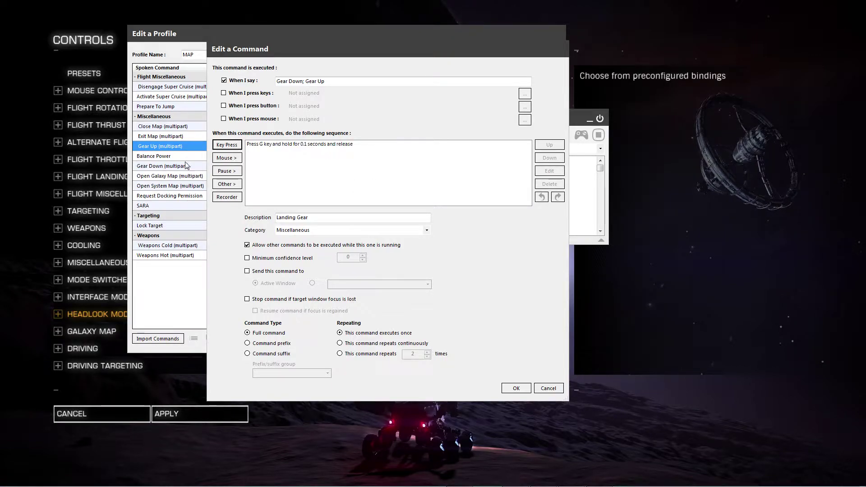
left_click_drag(322, 55, 438, 55)
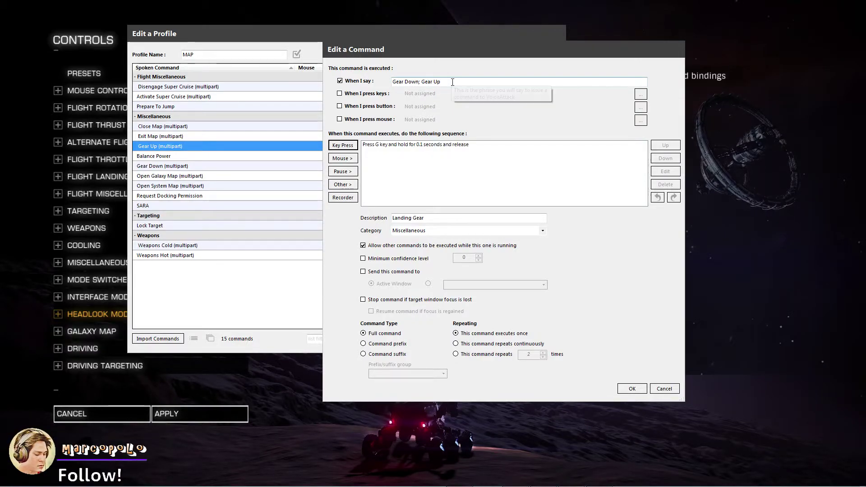
left_click_drag(440, 82, 392, 83)
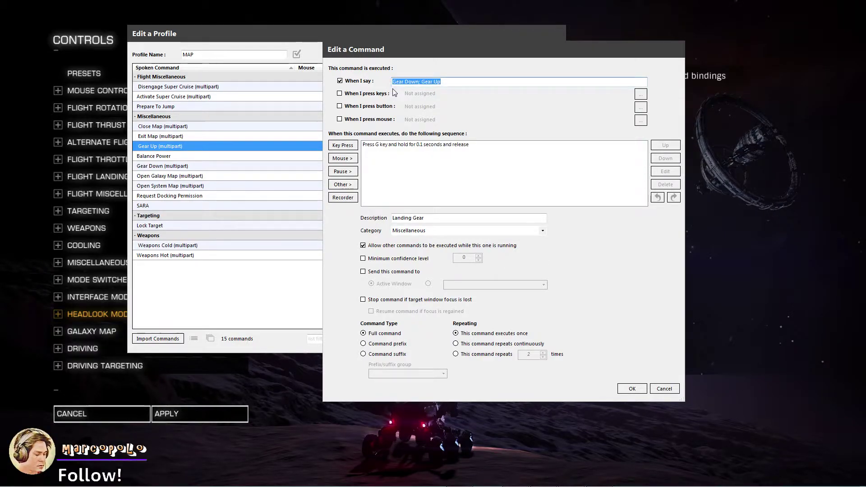
left_click(421, 83)
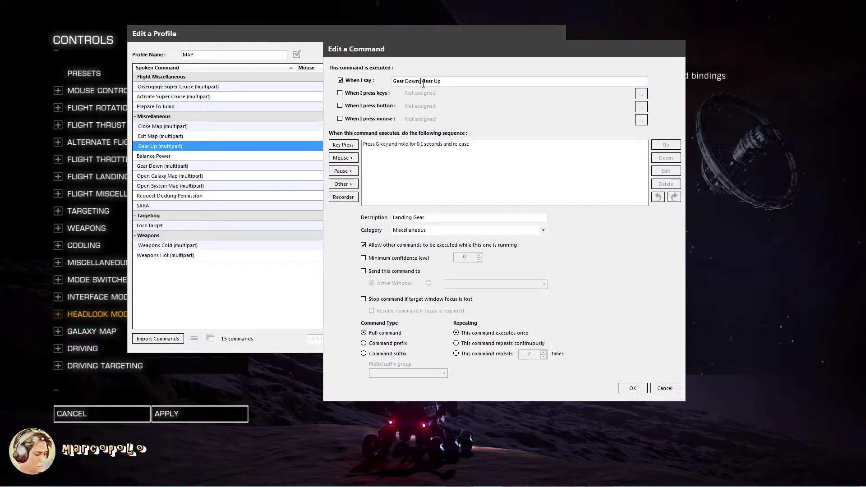
Step: Try different spacing and characters between the Gear Down and Gear Up phrases, and restore the phrase text to "Gear Down; Gear Up"
left_click(419, 82)
key("End")
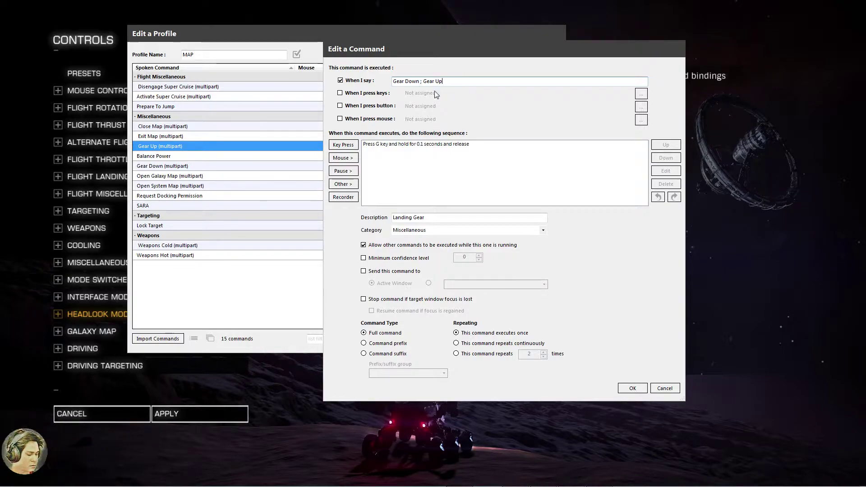
left_click(423, 83)
key("BackSpace")
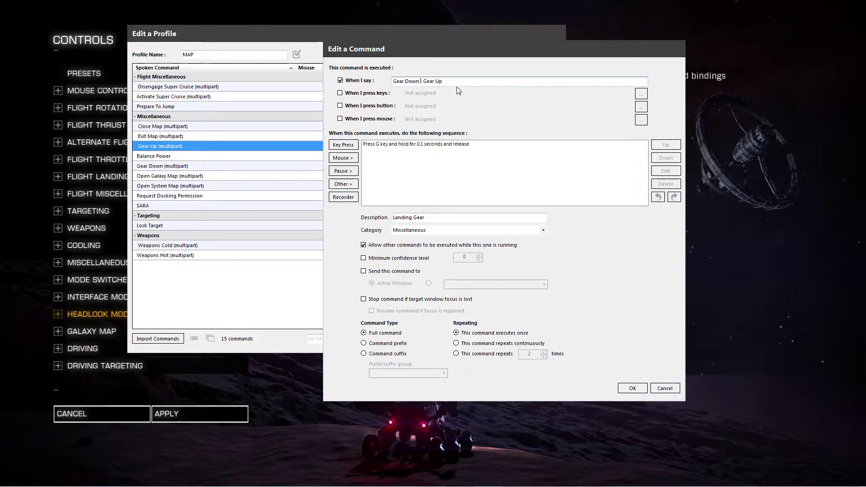
left_click(421, 82)
key("BackSpace")
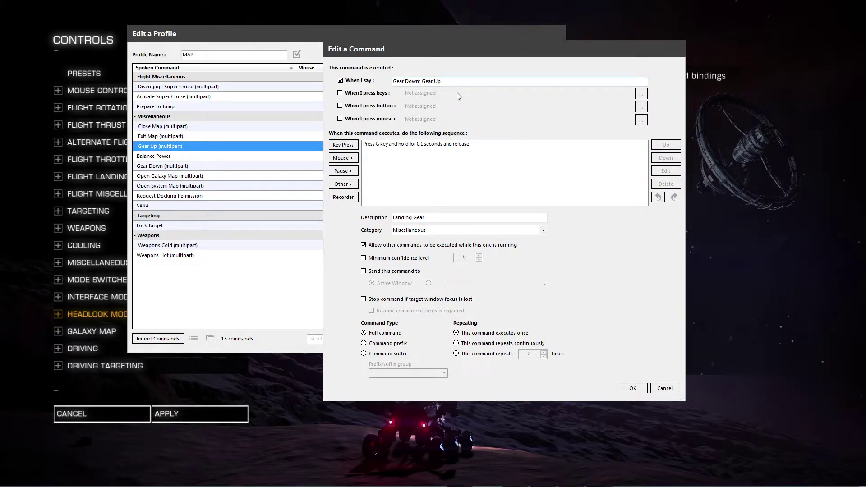
type("s")
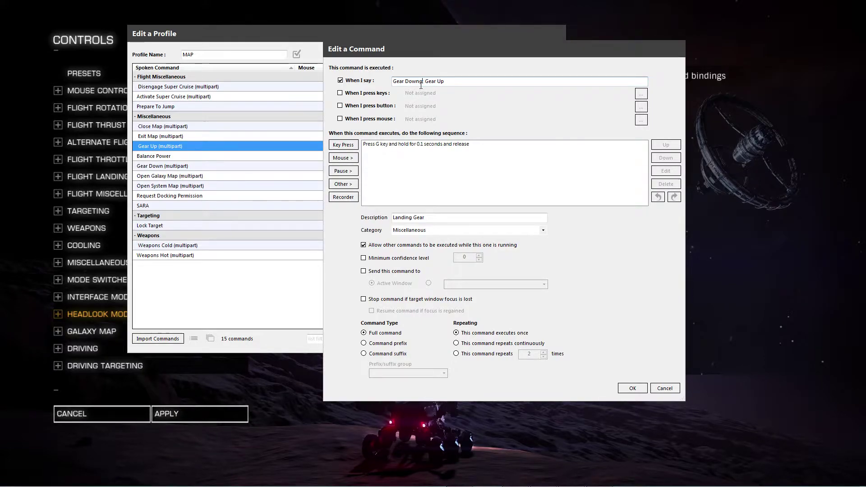
key("BackSpace")
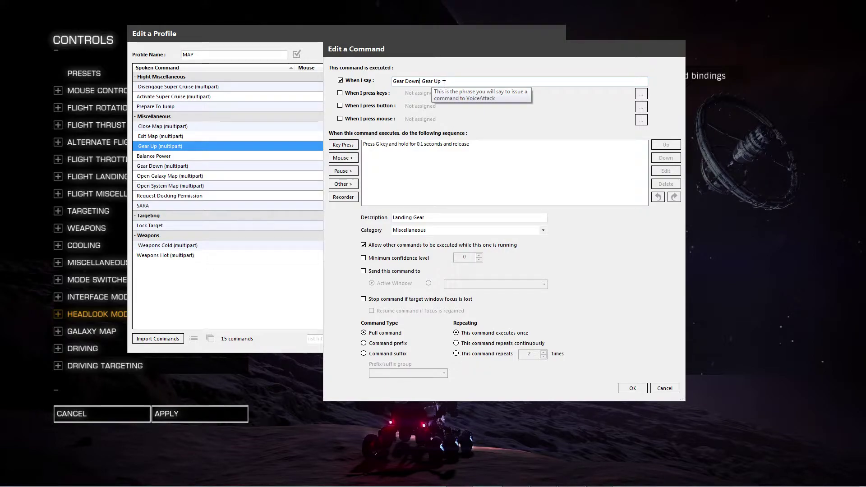
left_click_drag(445, 81, 396, 82)
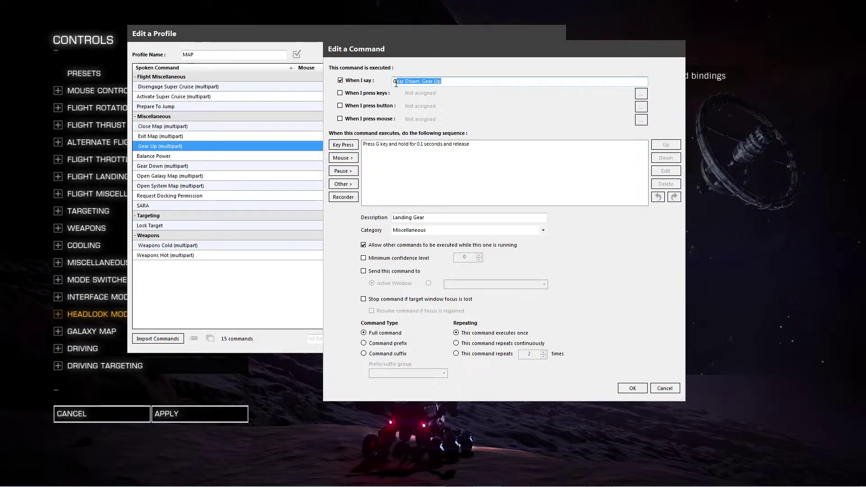
left_click(446, 81)
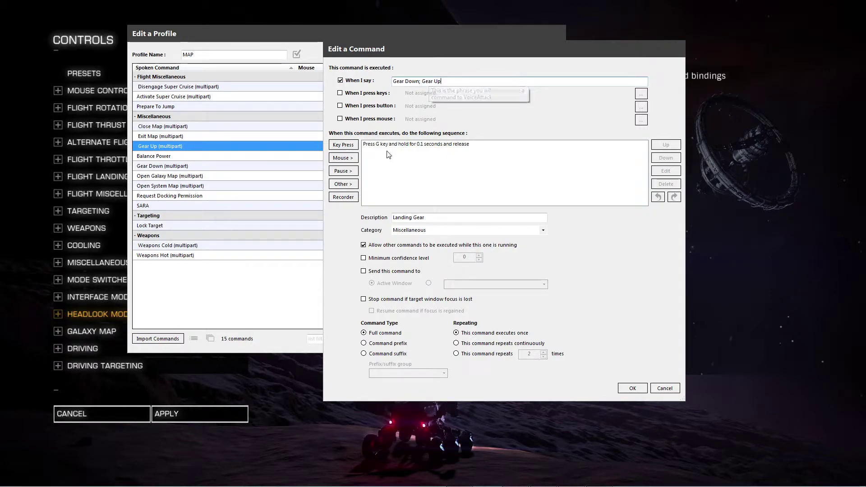
Step: Try adding a press-and-release of the G key to the landing gear command, and discard the command's edits
left_click(343, 145)
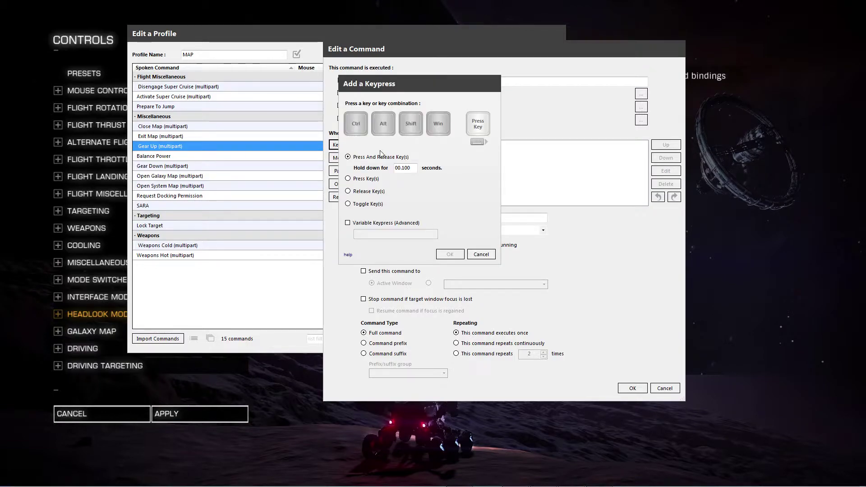
key("g")
left_click_drag(463, 92, 603, 67)
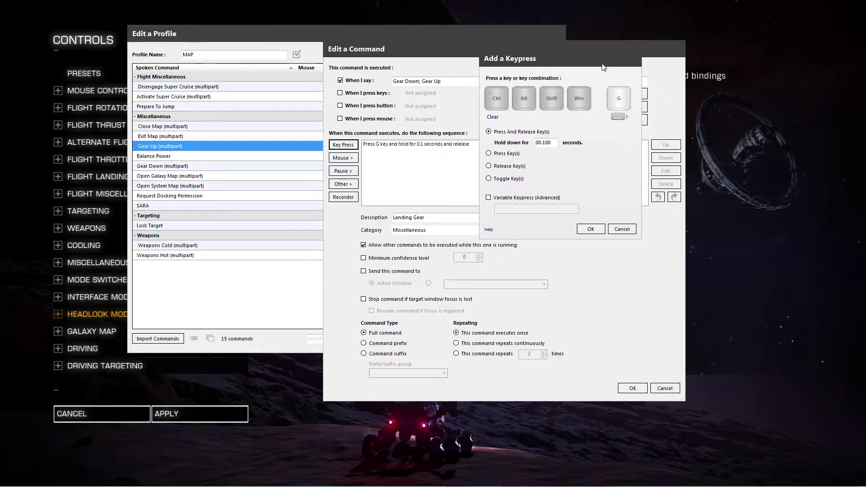
left_click(621, 229)
left_click(400, 144)
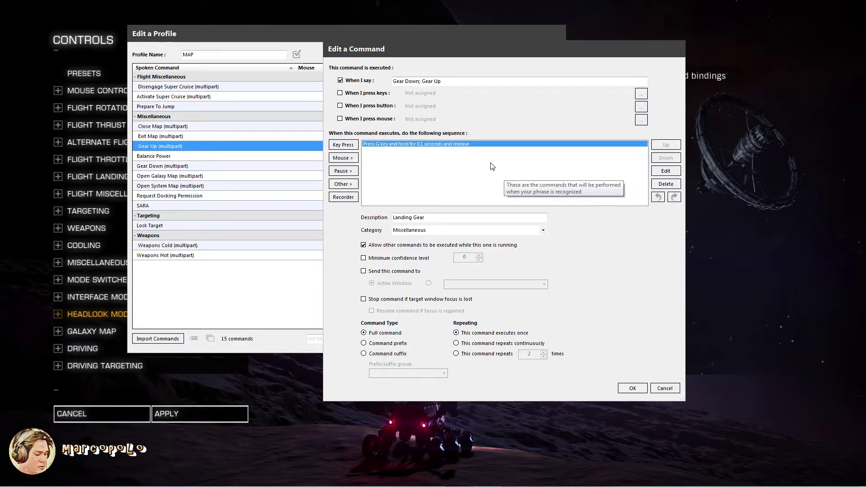
left_click(664, 388)
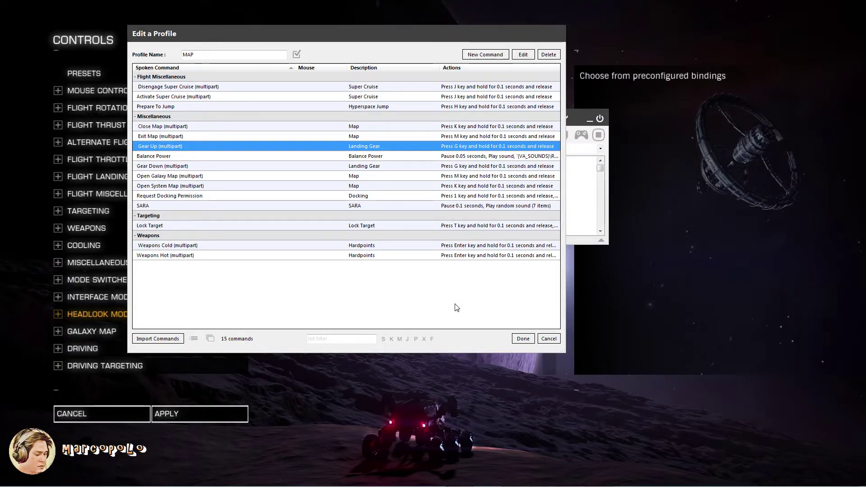
Step: Open the Lock Target command and examine its spoken phrase, key press action and sound action
double_click(164, 225)
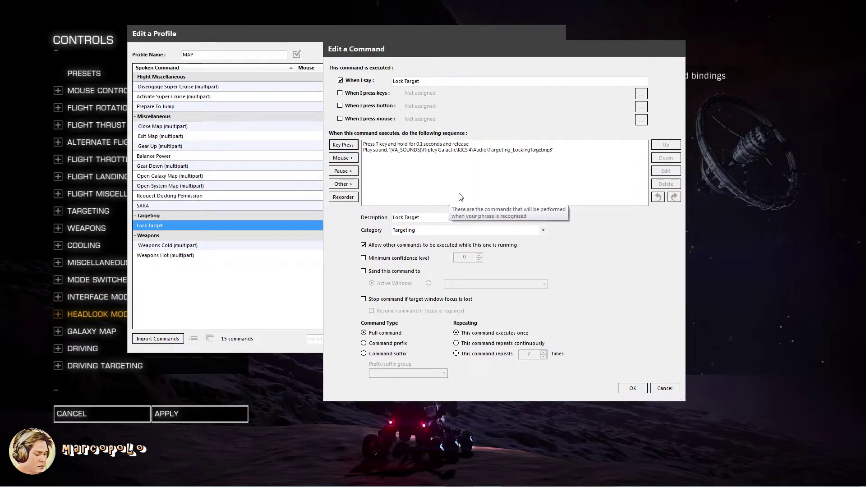
left_click_drag(426, 81, 391, 81)
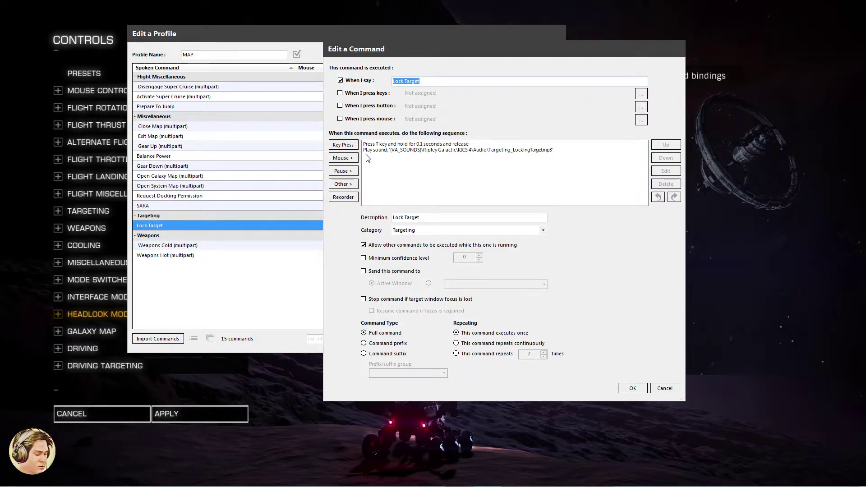
left_click(382, 144)
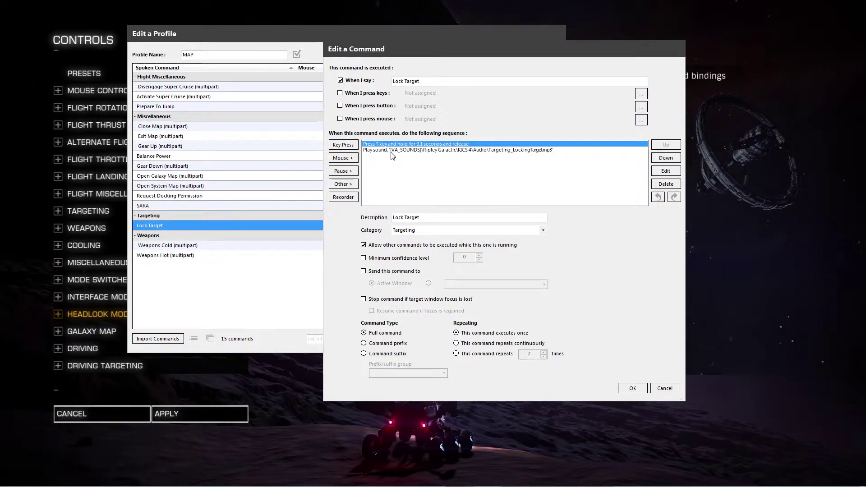
left_click(391, 152)
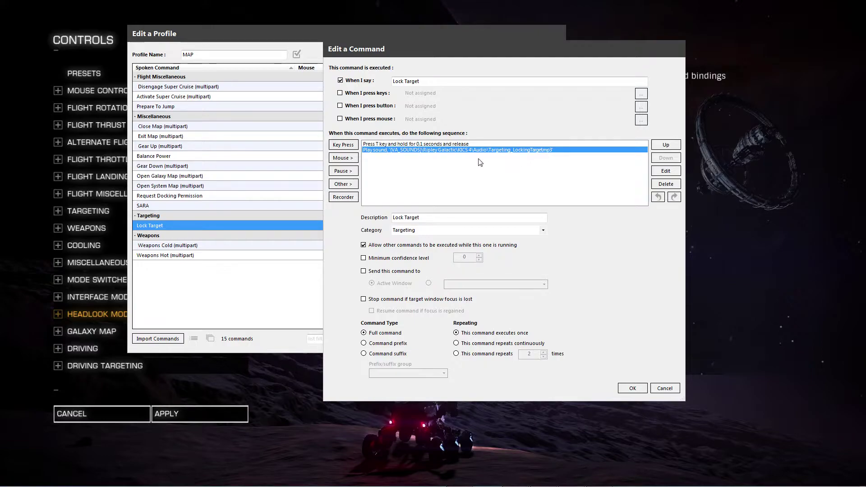
left_click(435, 145)
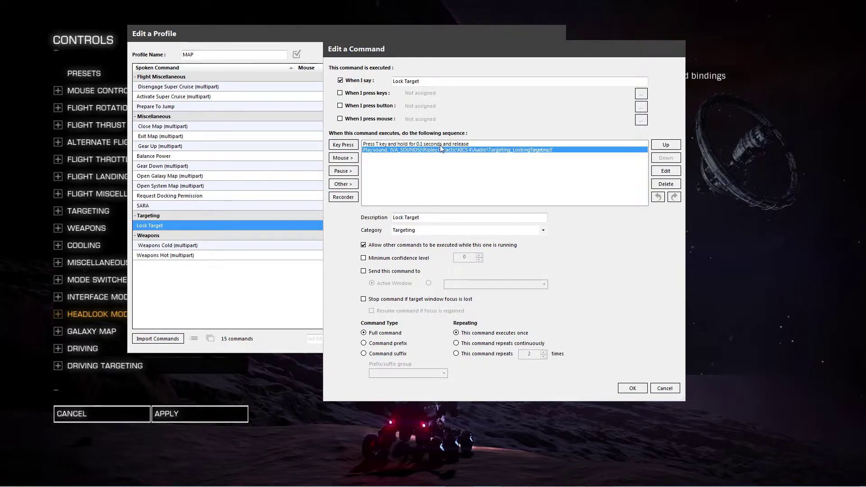
Step: Start a Play a Sound action for the Lock Target command and search the KICS 4 Audio folder for "lockingtar"
left_click(345, 185)
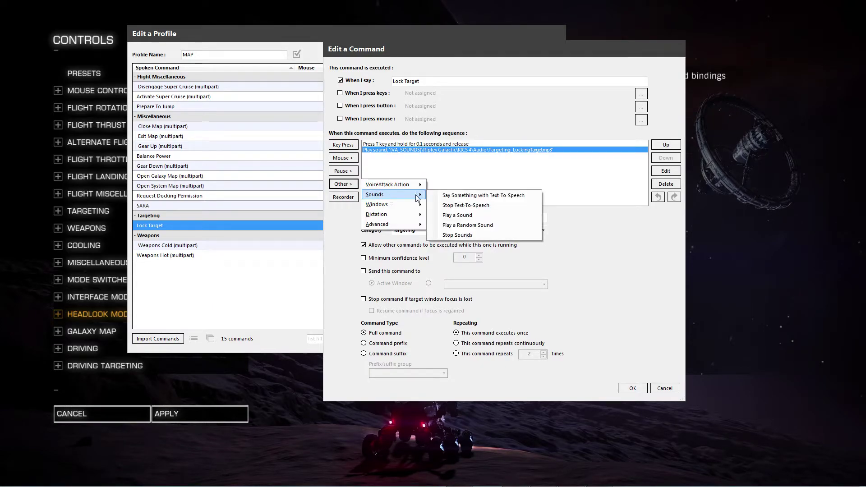
left_click(455, 218)
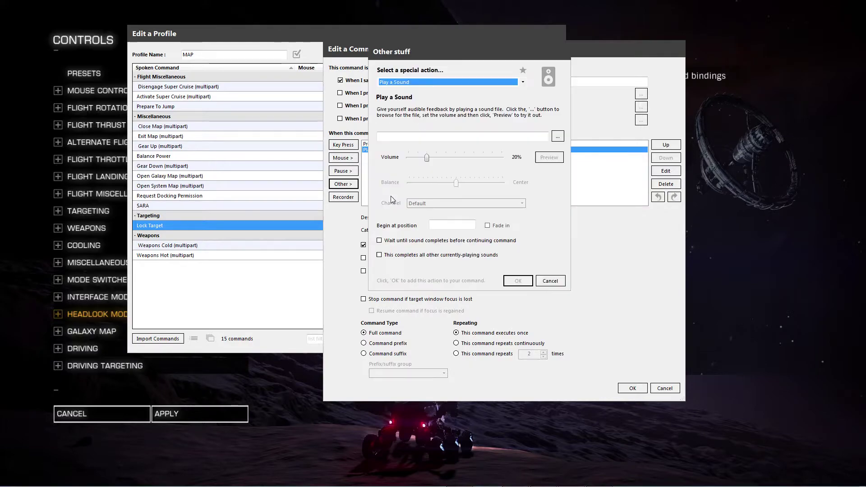
left_click_drag(444, 66, 275, 66)
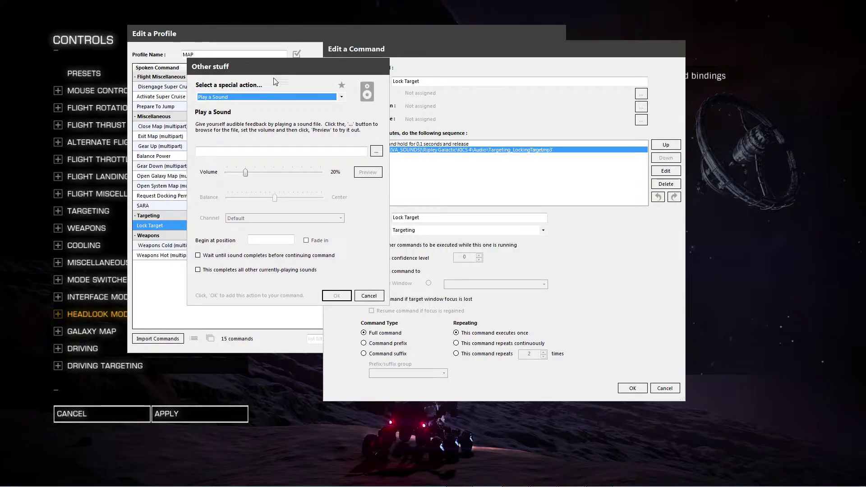
left_click(376, 152)
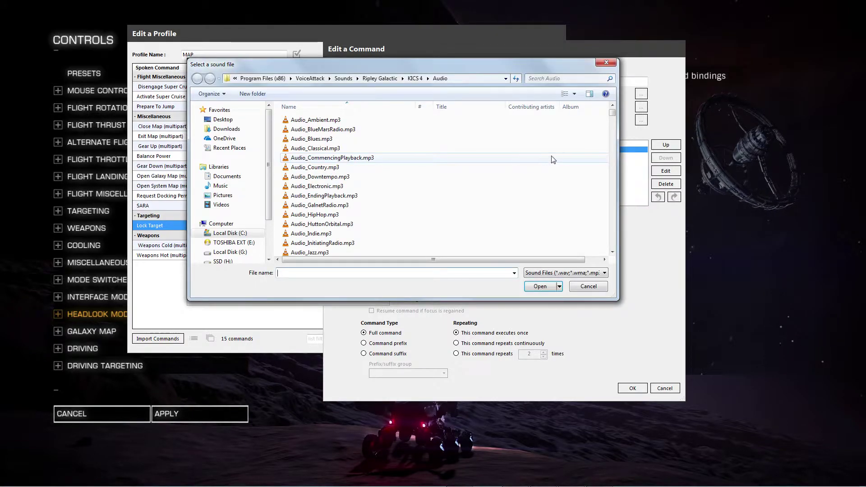
left_click(541, 79)
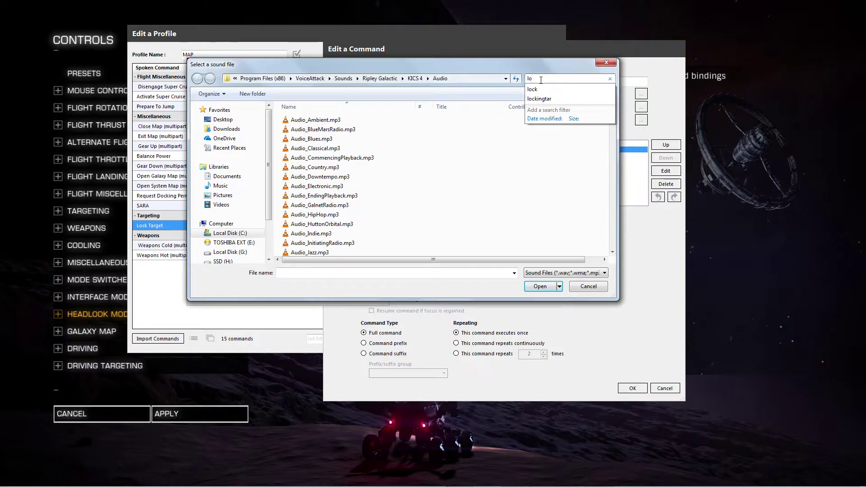
type("lo")
left_click(540, 99)
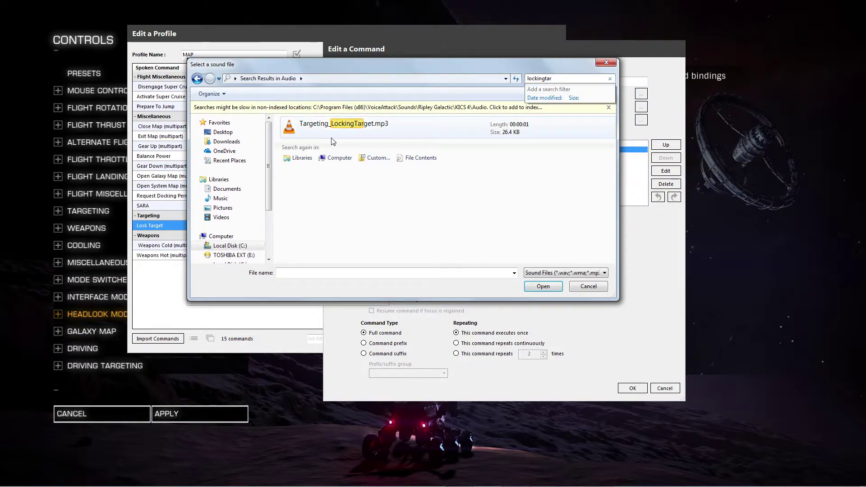
Step: Play the sound file Targeting_LockingTarget.mp3 in the media player, and close the player
left_click(359, 126)
right_click(359, 125)
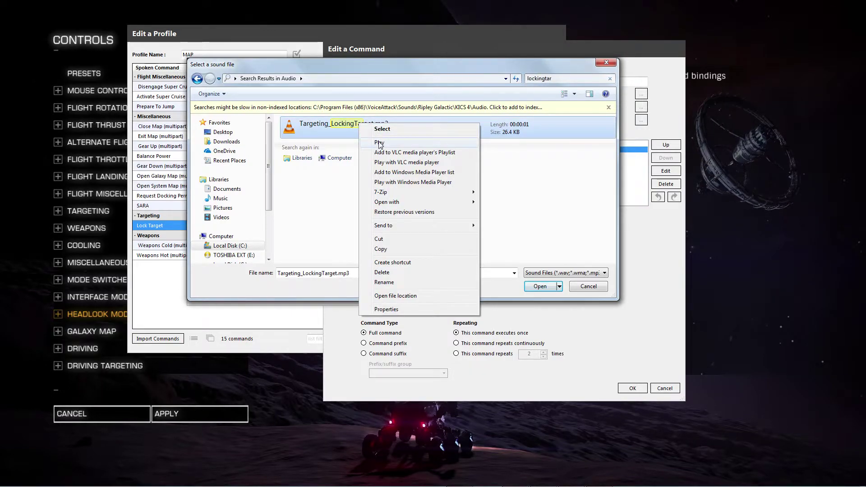
left_click(379, 143)
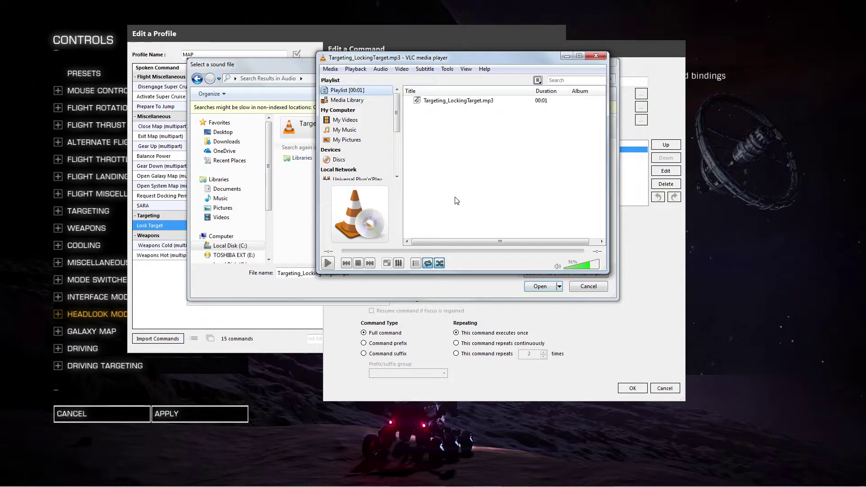
left_click(595, 57)
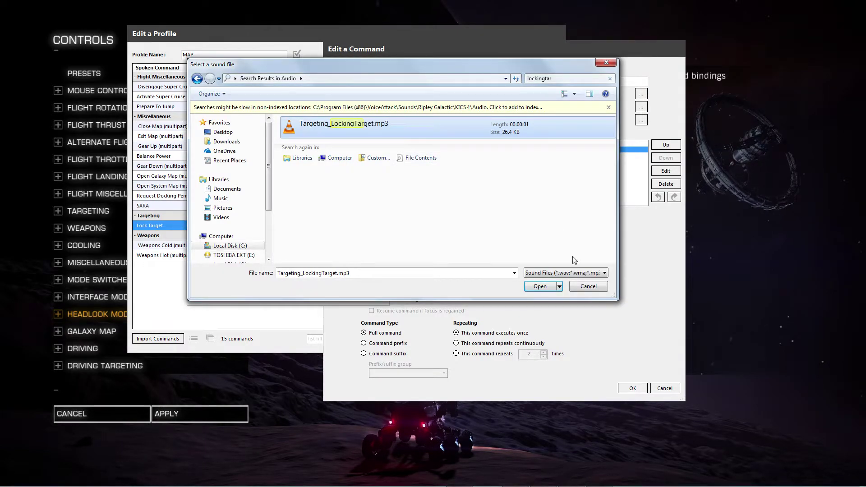
Step: Discard the sound file selection and the new sound action, and close the Lock Target command without saving
left_click(587, 288)
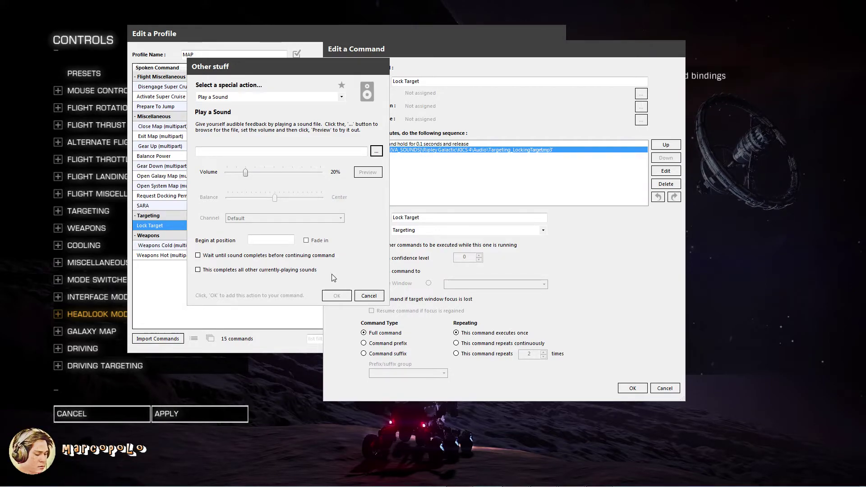
left_click(369, 295)
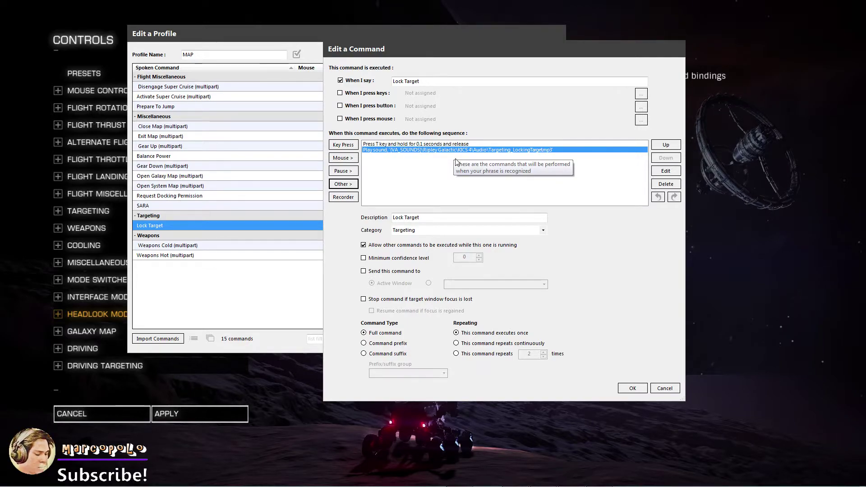
left_click(664, 388)
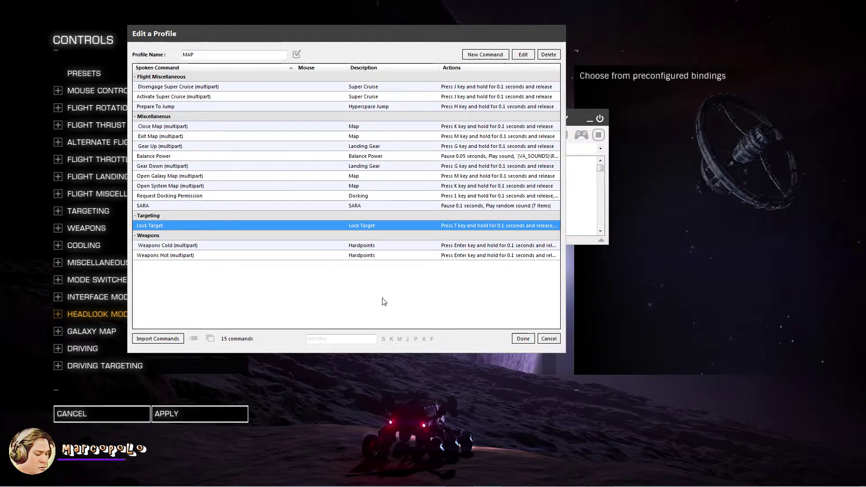
Step: Open the SARA command, examine its pause and random sound actions, and close the command and the MAP profile without saving
left_click(151, 204)
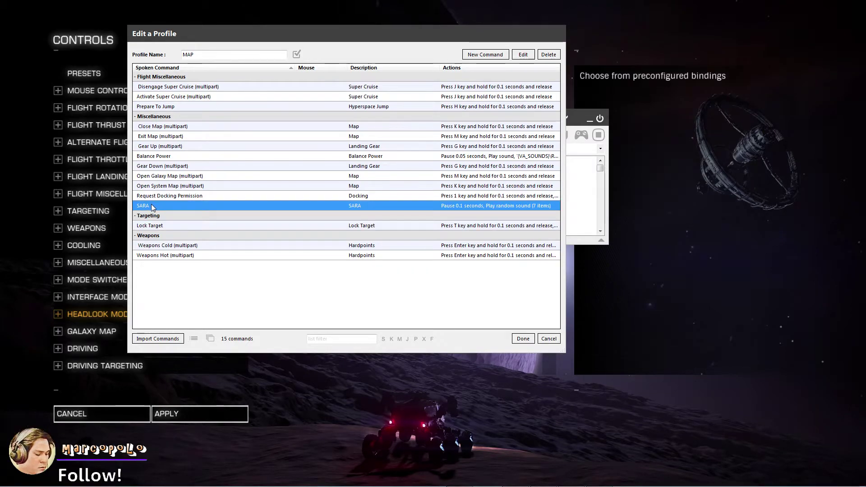
double_click(151, 204)
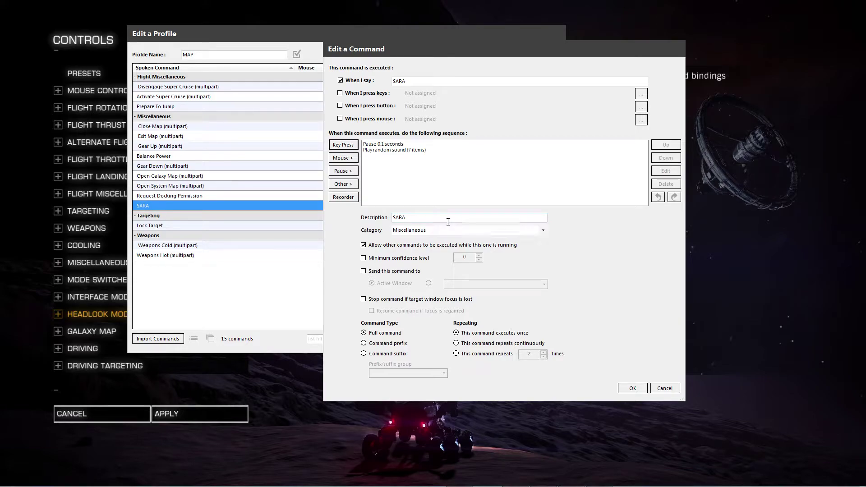
left_click(665, 388)
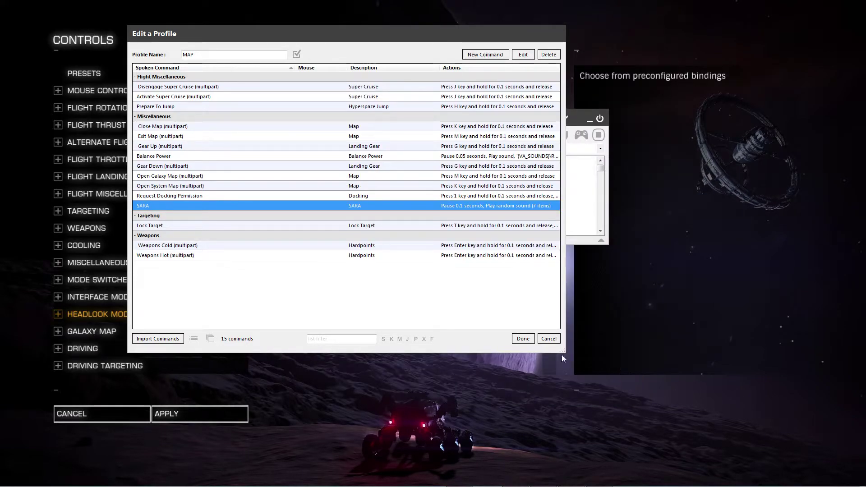
left_click(548, 338)
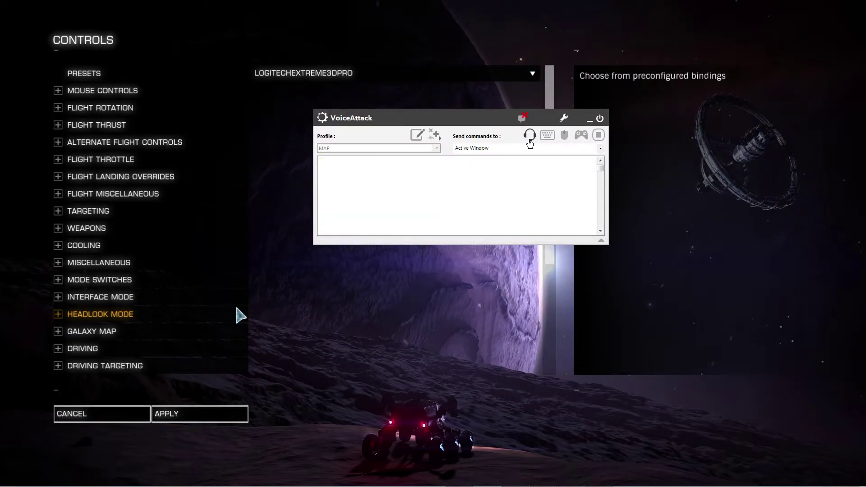
key("alt+Tab")
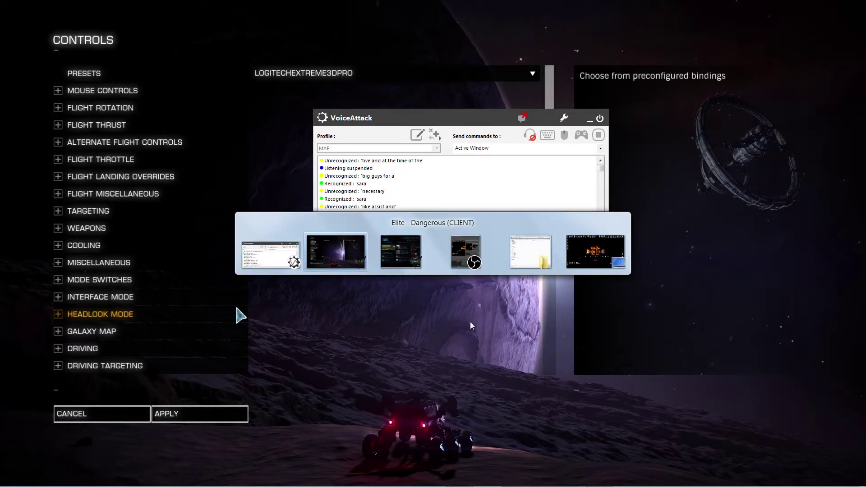
key("alt+Tab")
key("alt+Tab")
key("alt+Tab")
key("alt+Tab")
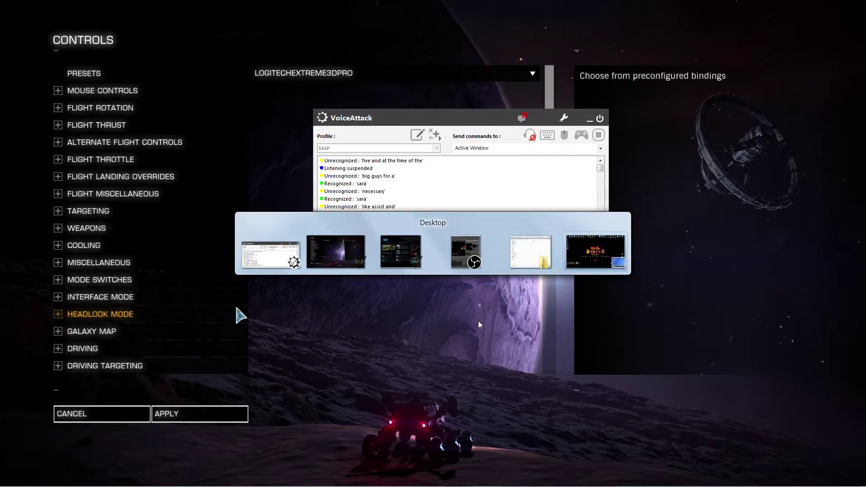
key("alt+Tab")
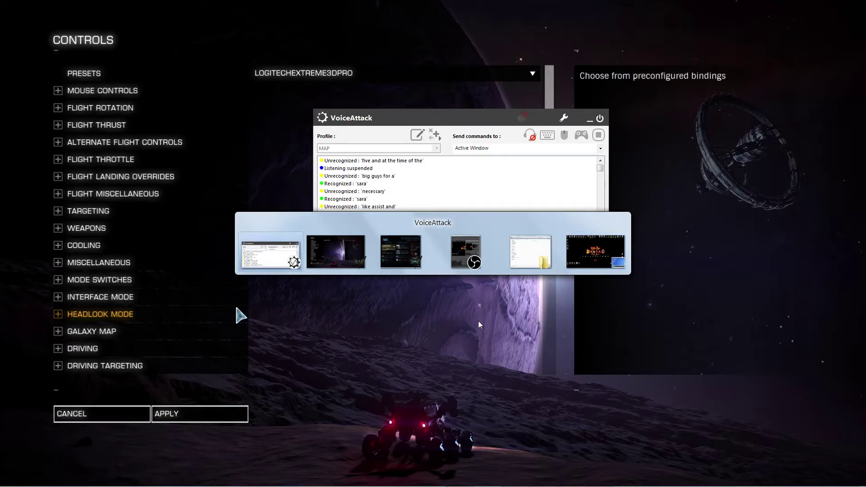
Step: Reopen the SARA command in the MAP profile and start a new Play a Random Sound action
left_click(417, 135)
double_click(334, 206)
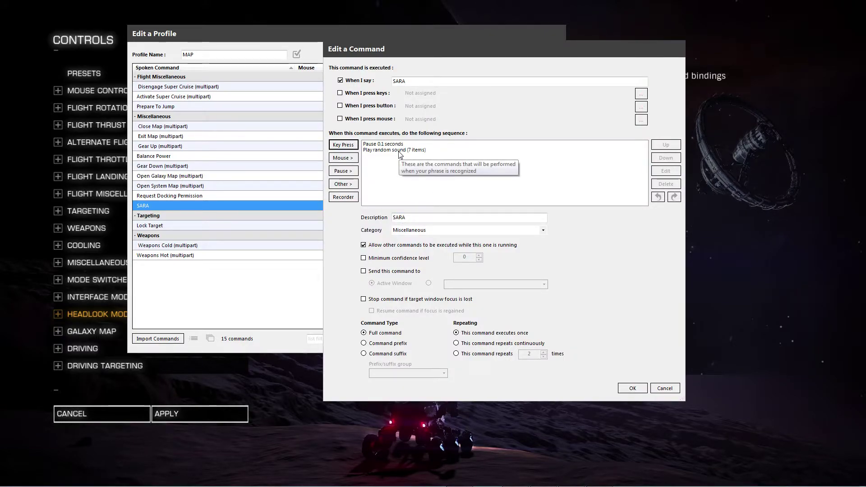
left_click(346, 186)
mouse_move(385, 196)
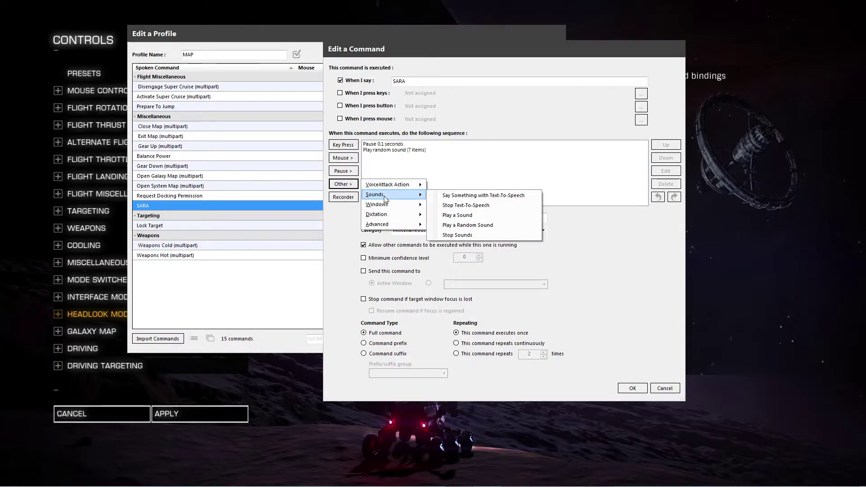
left_click(455, 226)
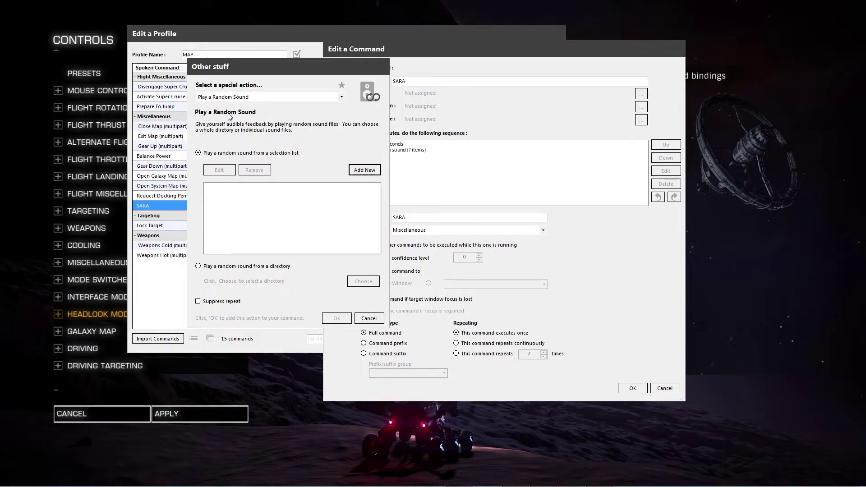
Step: Start adding files to the random sound list and browse the KICS sound files in the KICS 4 Audio folder
left_click(365, 170)
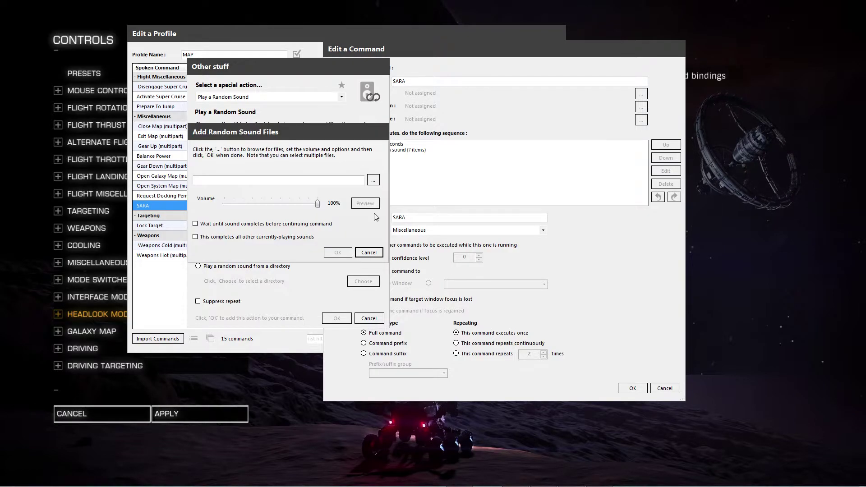
left_click(374, 181)
left_click(366, 252)
scroll(494, 245, "down", 8)
left_click_drag(614, 184, 615, 255)
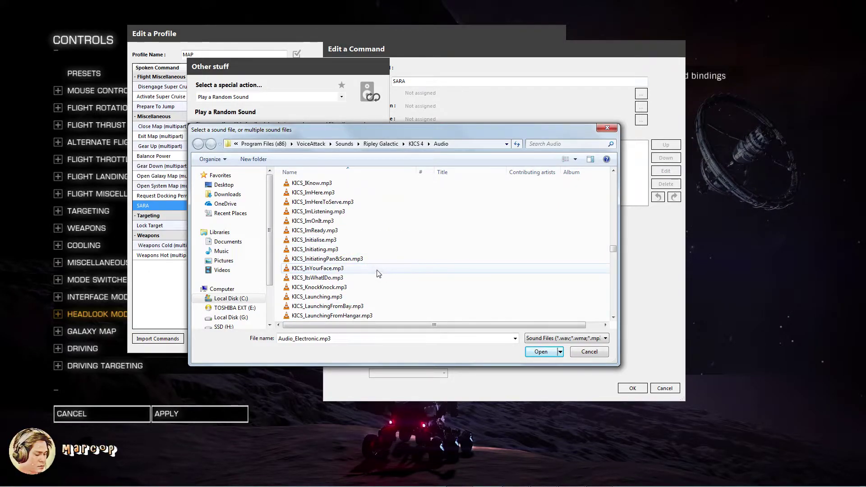
scroll(356, 257, "up", 1)
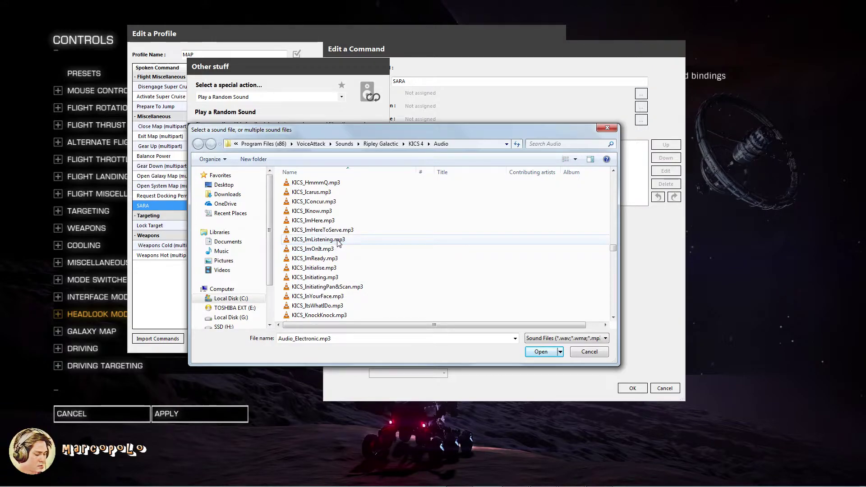
Step: Discard the sound file selection and the new random sound action
left_click(588, 352)
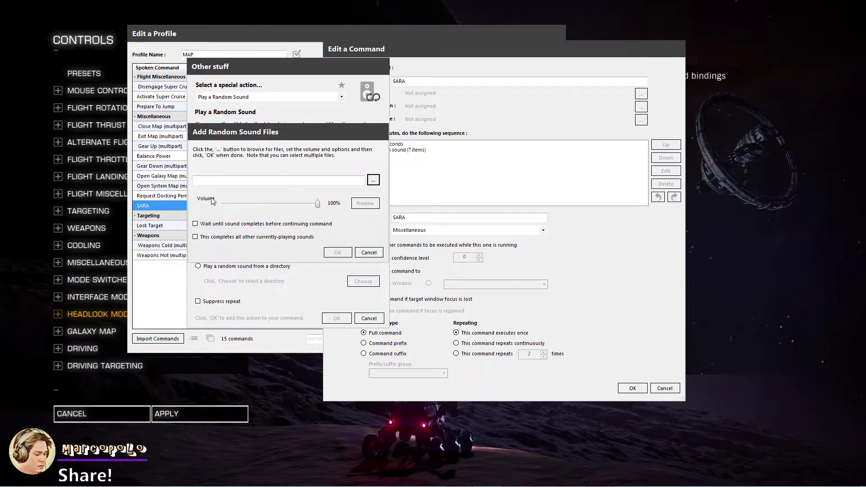
left_click(367, 253)
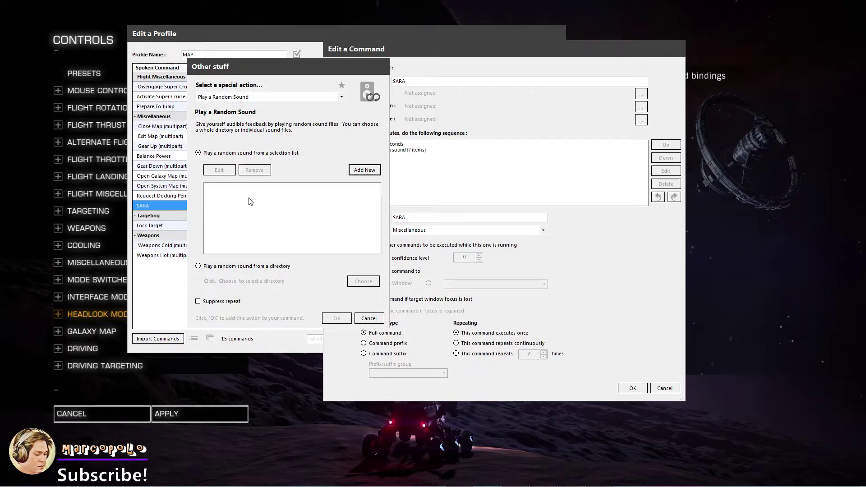
left_click(368, 318)
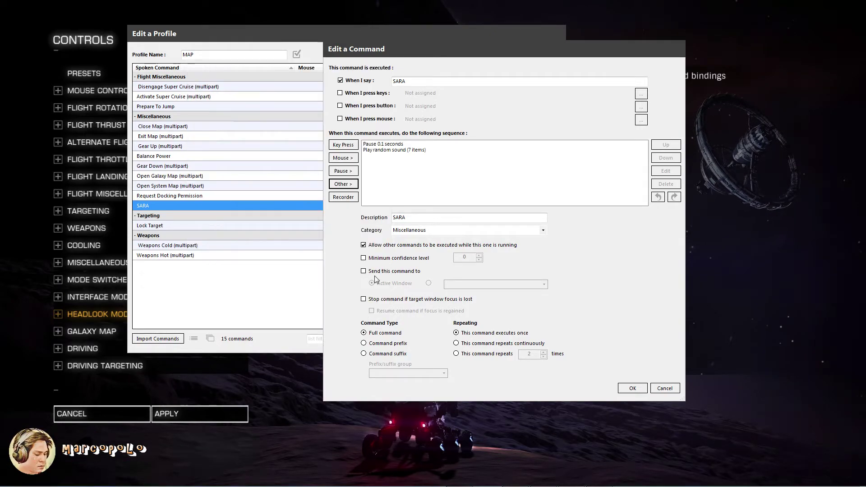
Step: Examine each sound file in the SARA command's existing random sound action, and close the action and the command without saving
left_click(399, 151)
left_click(666, 171)
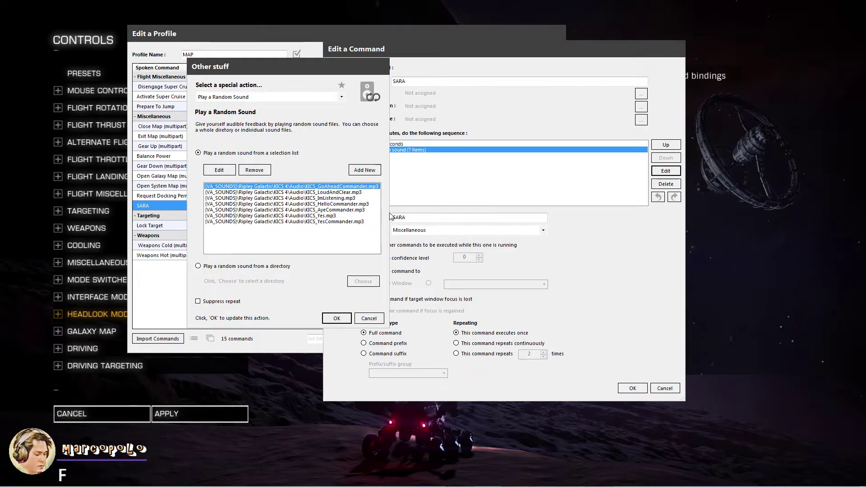
left_click(298, 194)
left_click(316, 199)
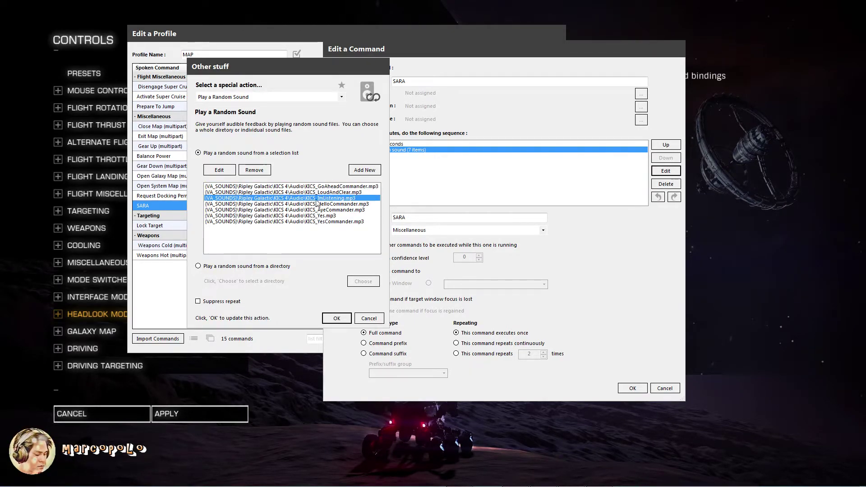
left_click(318, 204)
left_click(321, 210)
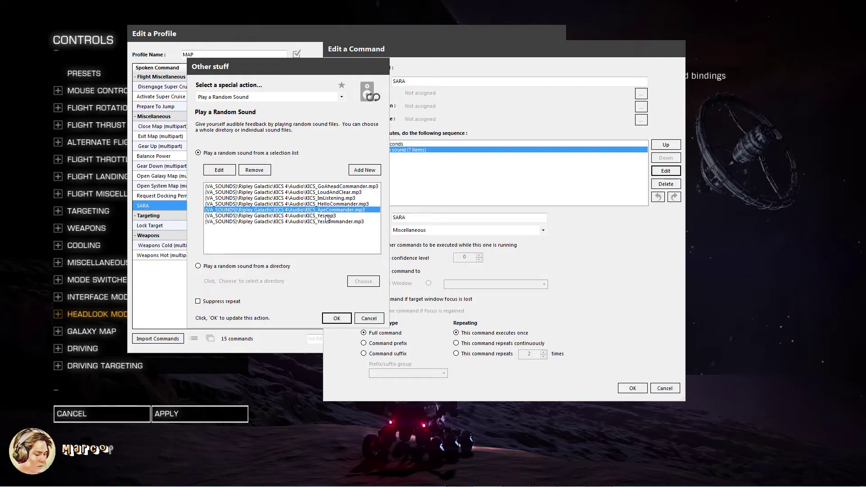
left_click(327, 216)
left_click(333, 222)
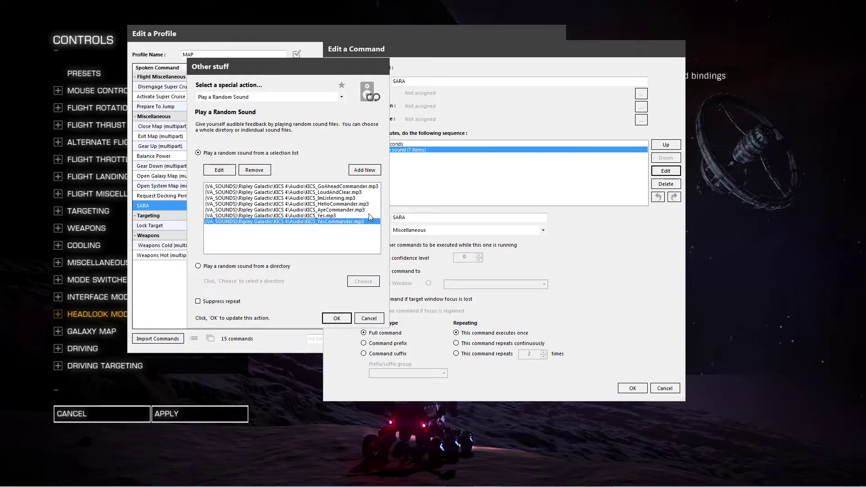
left_click_drag(359, 66, 301, 52)
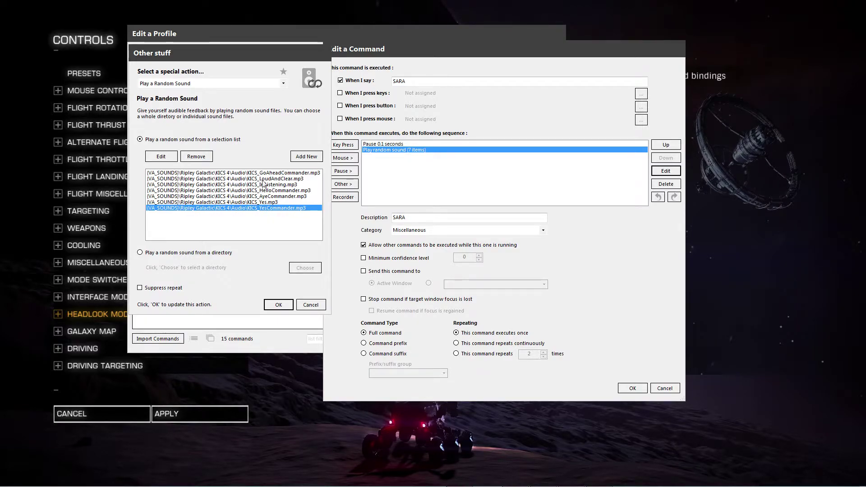
left_click(311, 305)
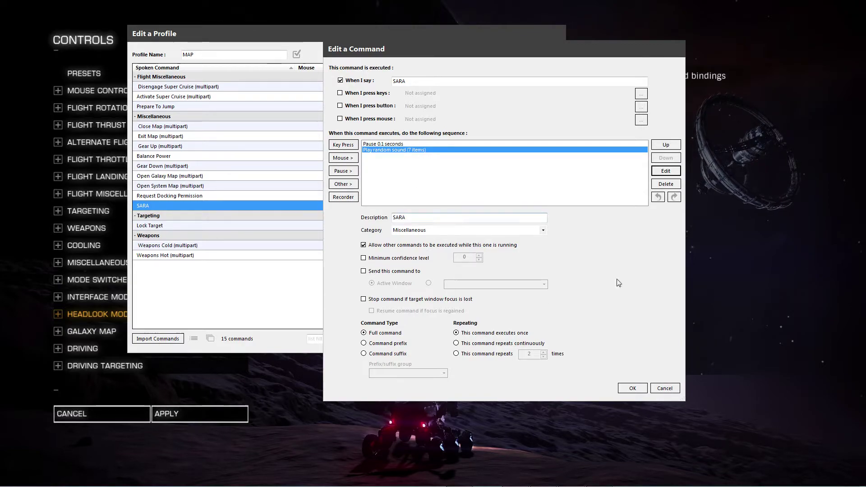
left_click(674, 388)
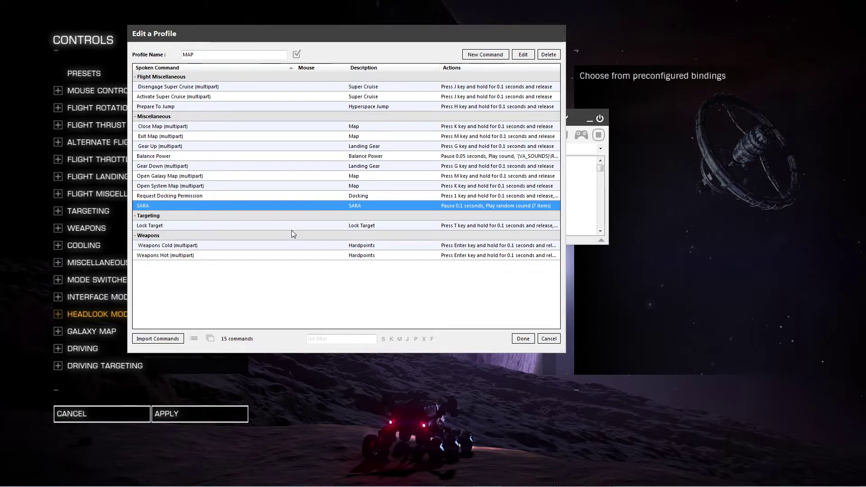
Step: Open the Request Docking Permission command and examine its full sequence of key presses and pauses
double_click(187, 197)
left_click_drag(482, 58, 439, 56)
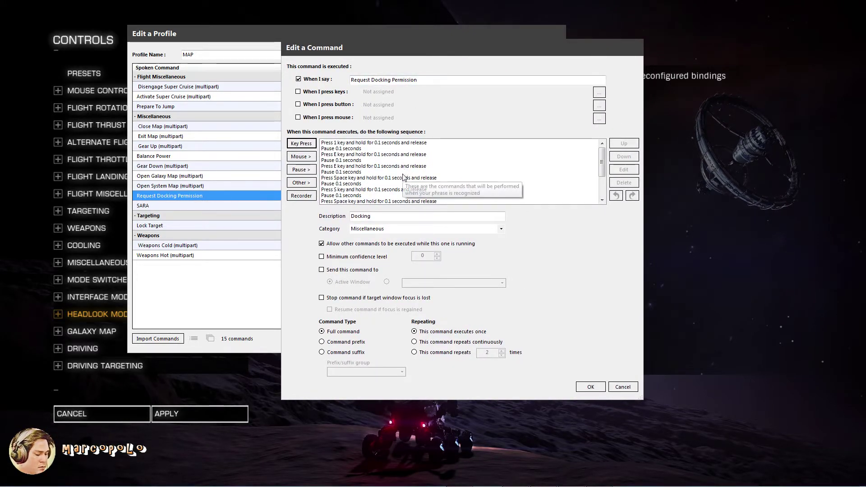
left_click(420, 155)
left_click(404, 155)
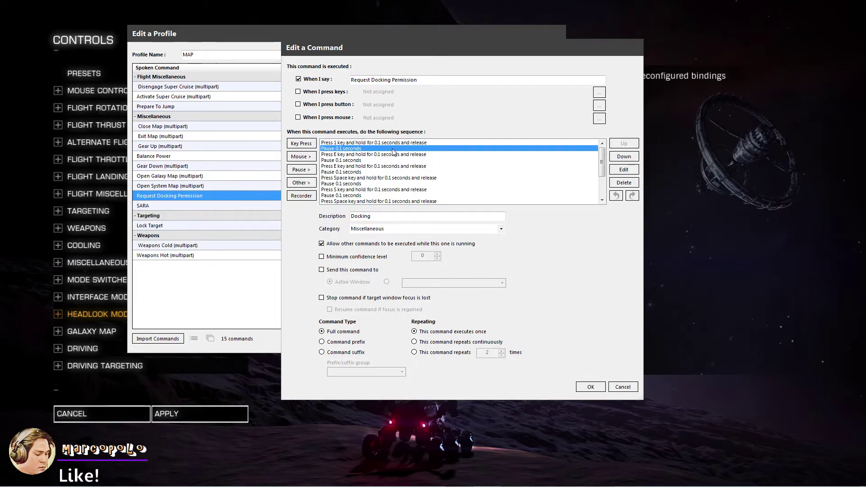
left_click(399, 166)
left_click(395, 161)
left_click(397, 166)
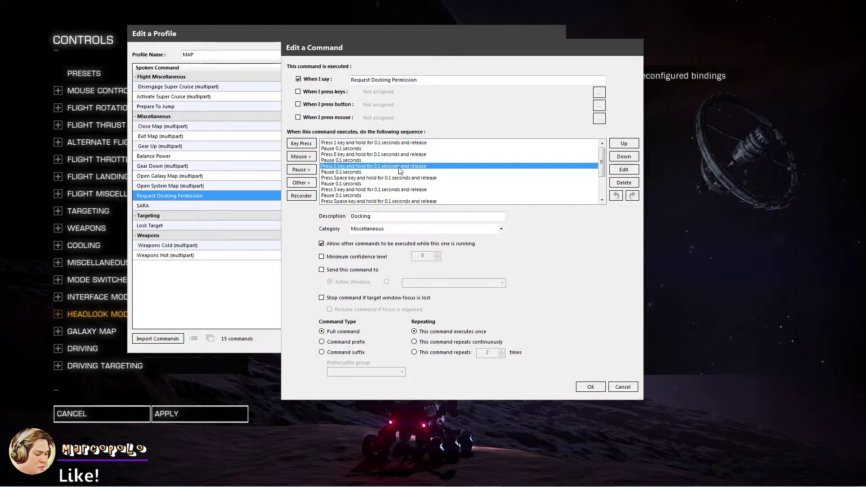
left_click(399, 177)
left_click(400, 172)
left_click(400, 189)
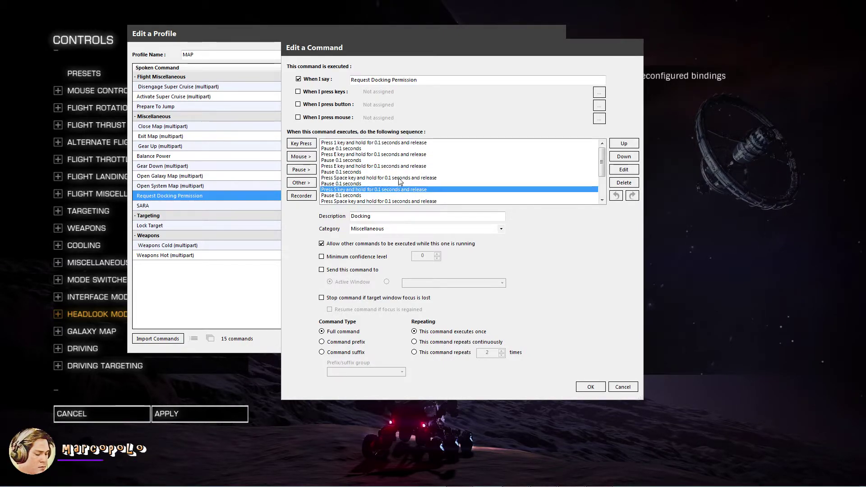
left_click(403, 143)
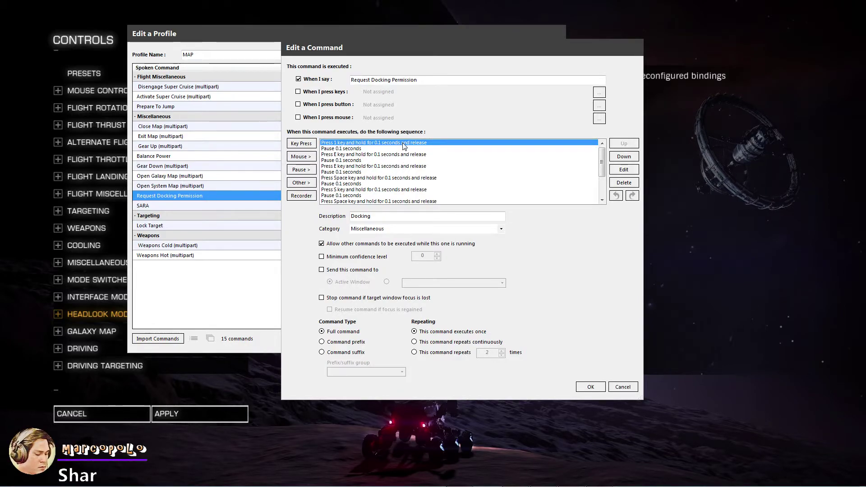
scroll(403, 178, "down", 3)
left_click(395, 201)
scroll(401, 196, "up", 3)
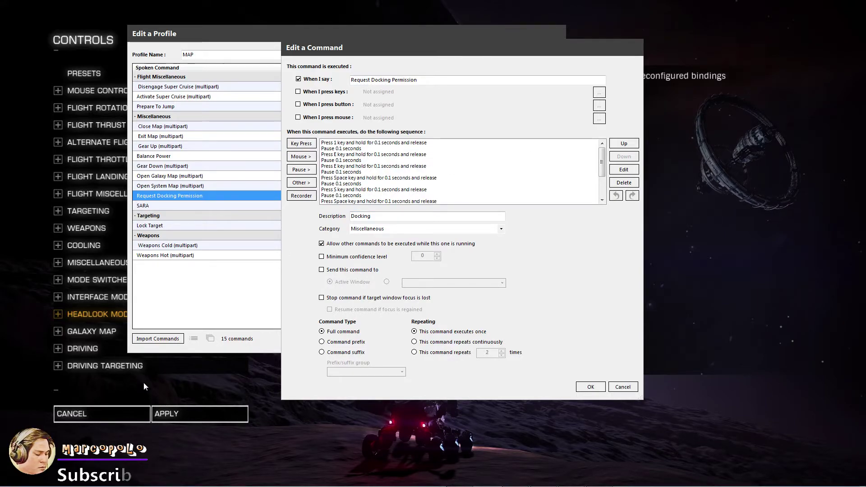
Step: Switch to Elite Dangerous, leave the control settings without applying changes, return to the main menu and start the game
left_click(123, 417)
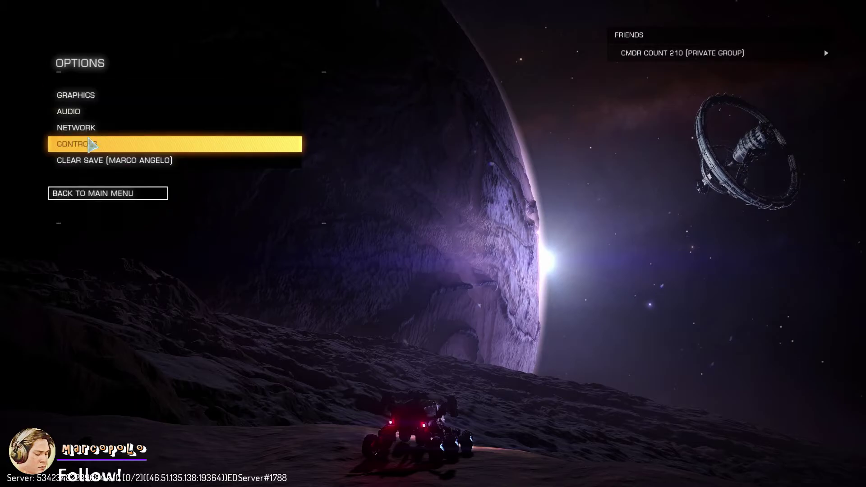
left_click(89, 195)
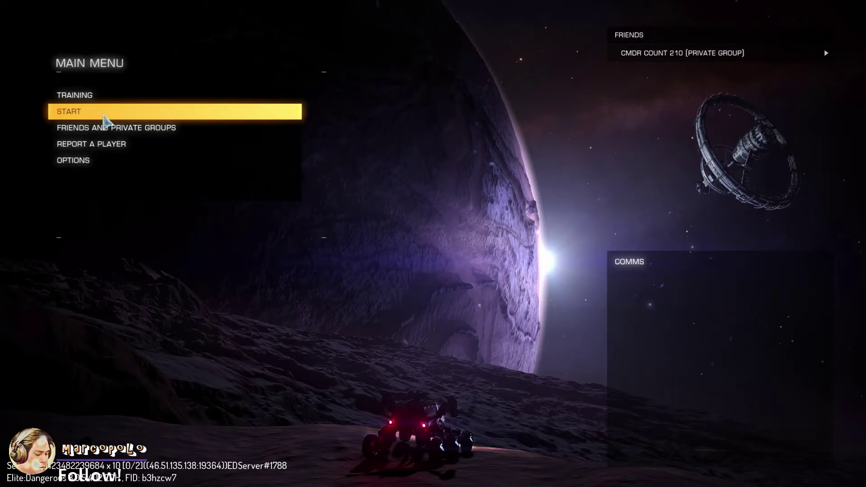
left_click(104, 113)
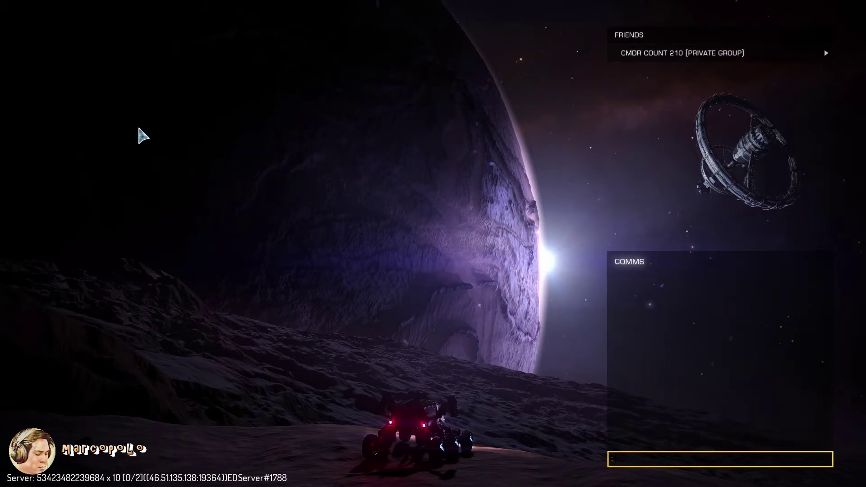
left_click(129, 133)
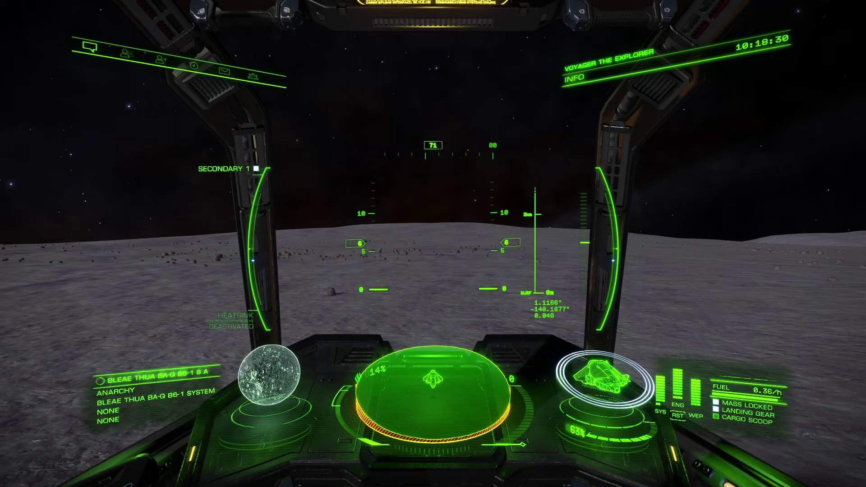
Step: View the ship's Navigation, Transactions and Contacts pages in the target panel, return to Navigation and close the panel
key("1")
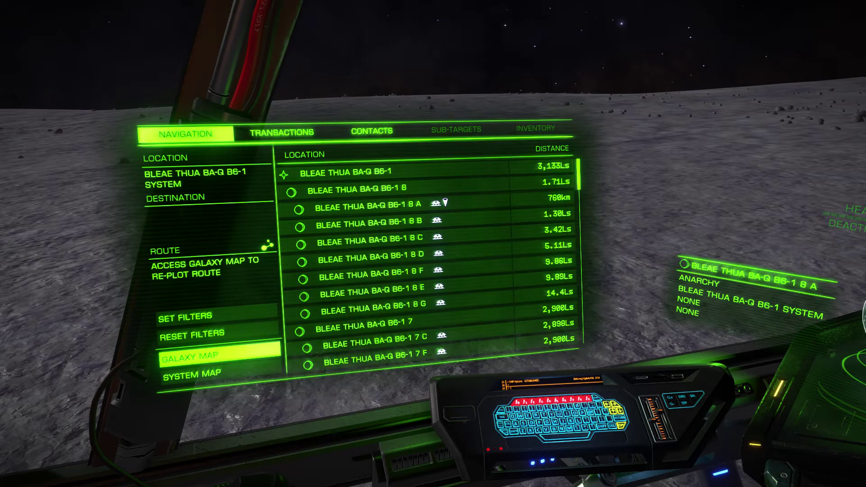
key("e")
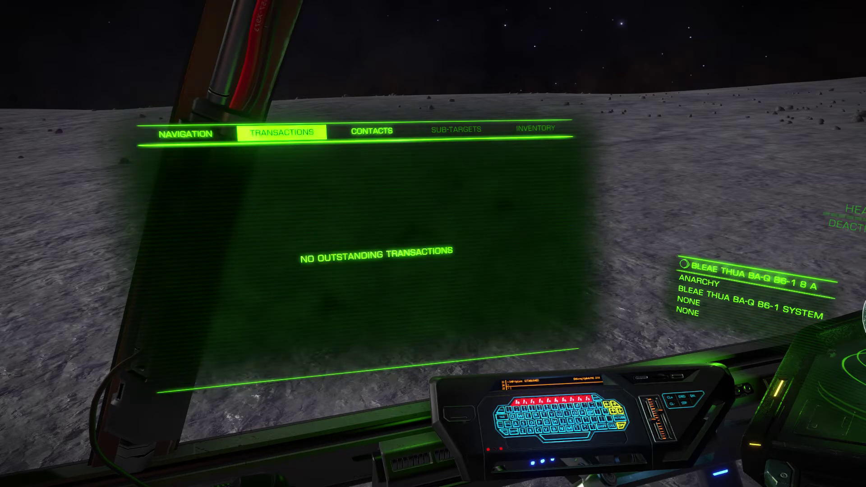
key("e")
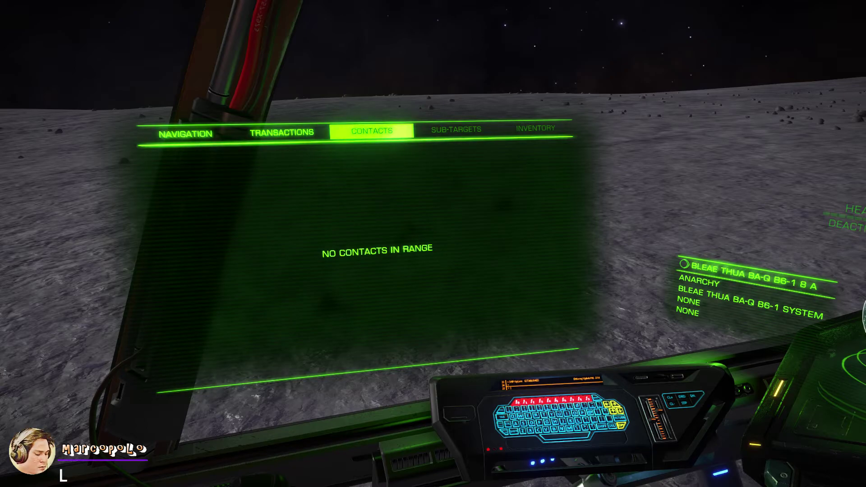
key("q")
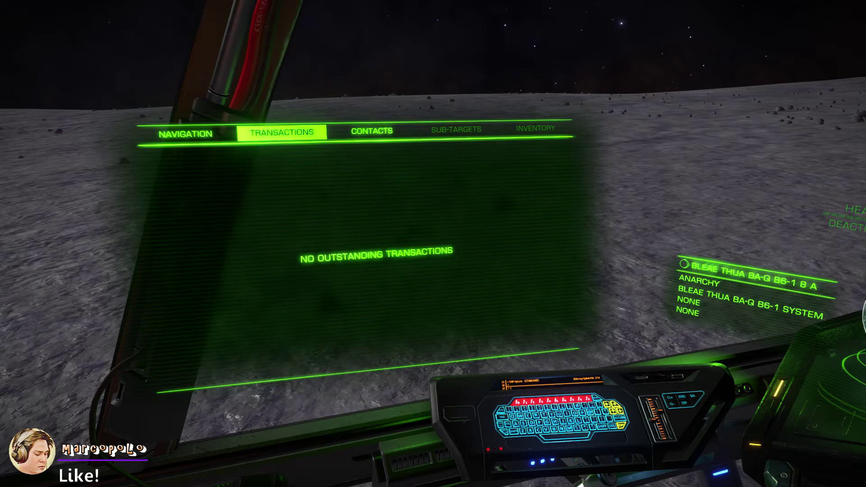
key("q")
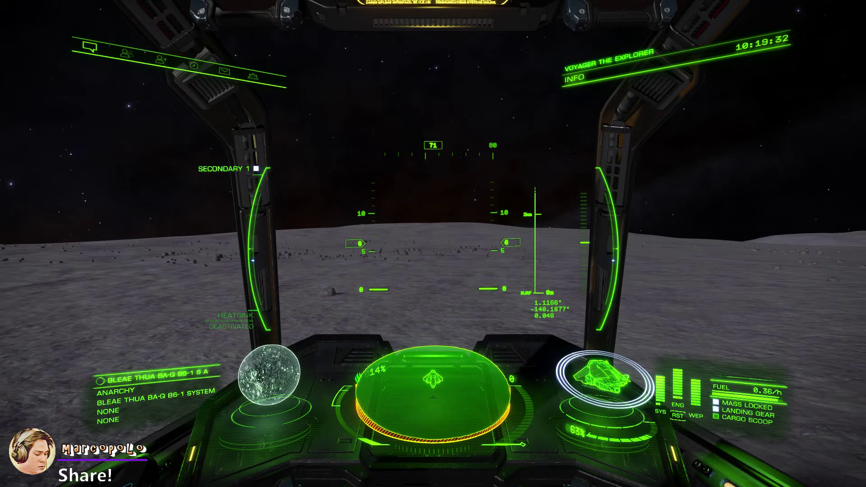
Step: Switch to VoiceAttack and examine the Request Docking Permission sequence from the opening 1 key press through the second Space key press
key("alt+Tab")
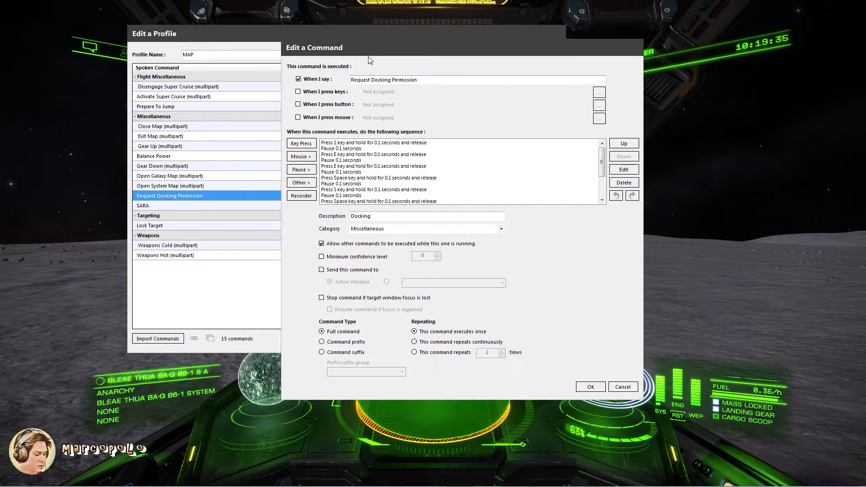
left_click(391, 143)
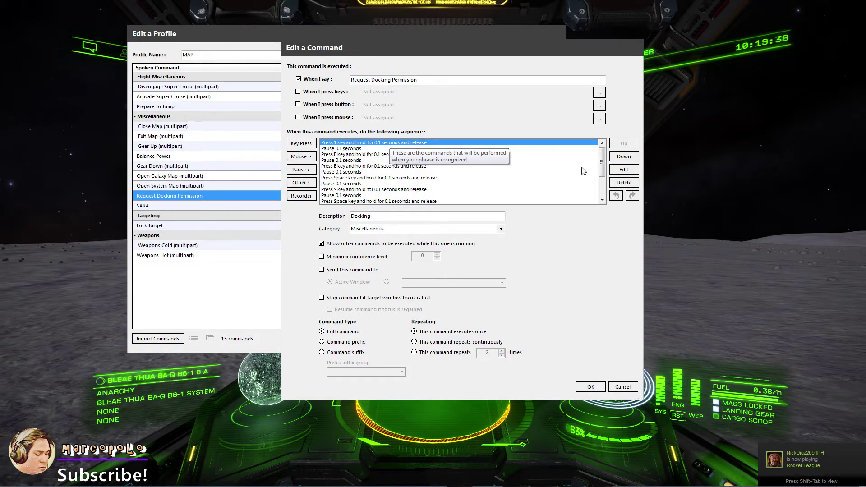
left_click(357, 149)
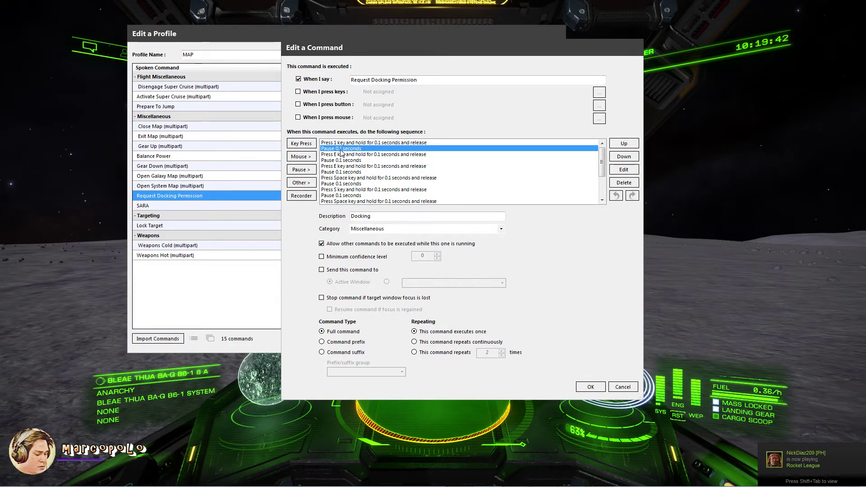
left_click(363, 143)
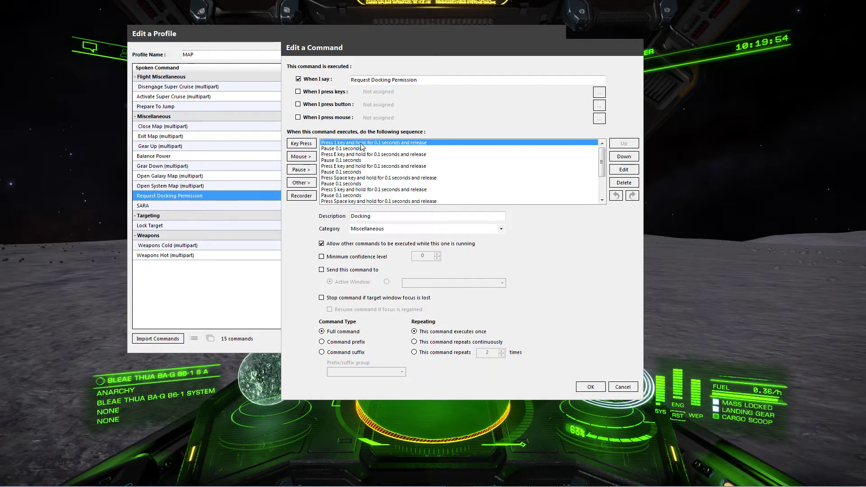
left_click(360, 148)
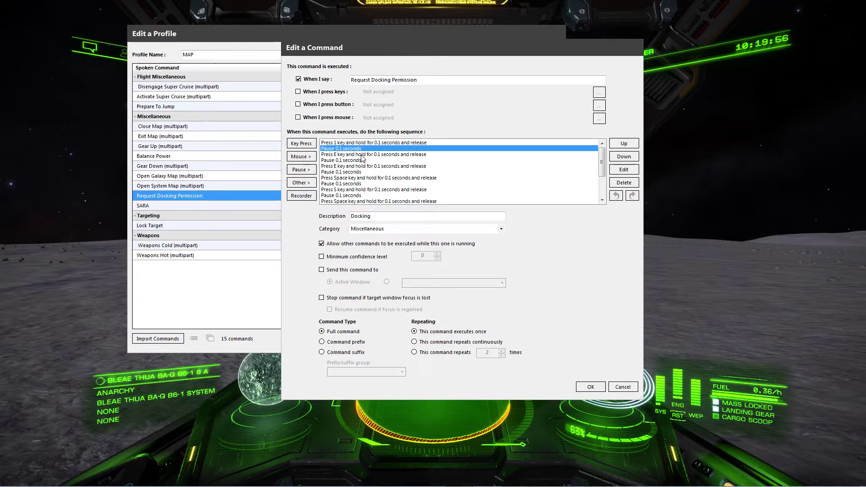
left_click(362, 155)
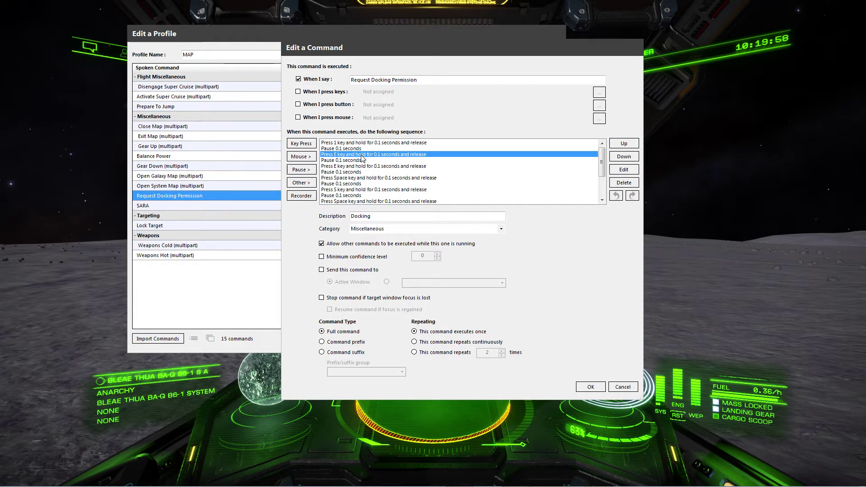
left_click(362, 160)
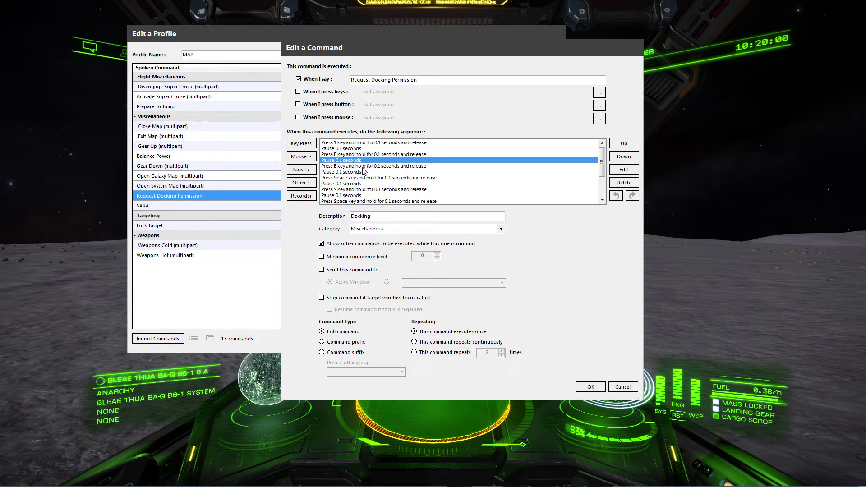
key("Down")
key("Down")
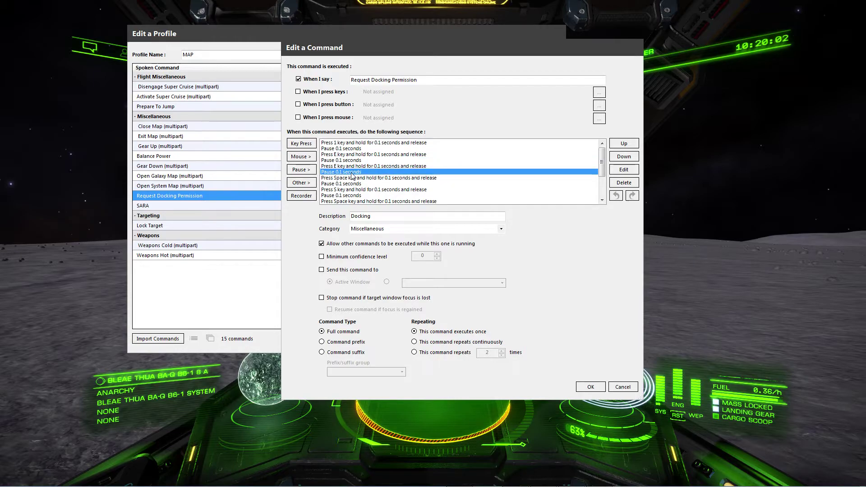
key("Down")
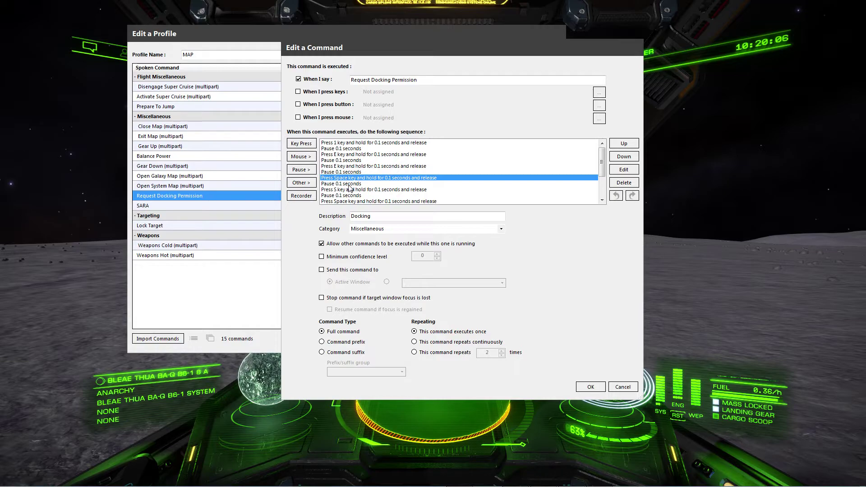
left_click(348, 185)
left_click(351, 189)
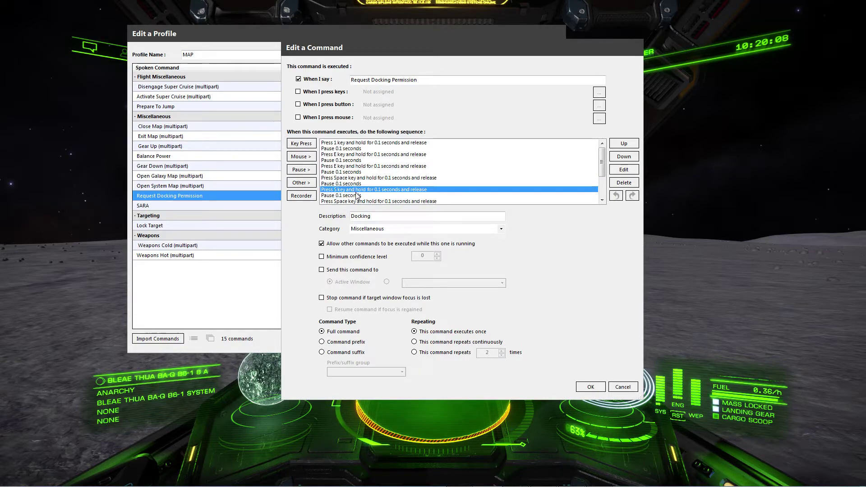
scroll(355, 193, "down", 1)
left_click(352, 179)
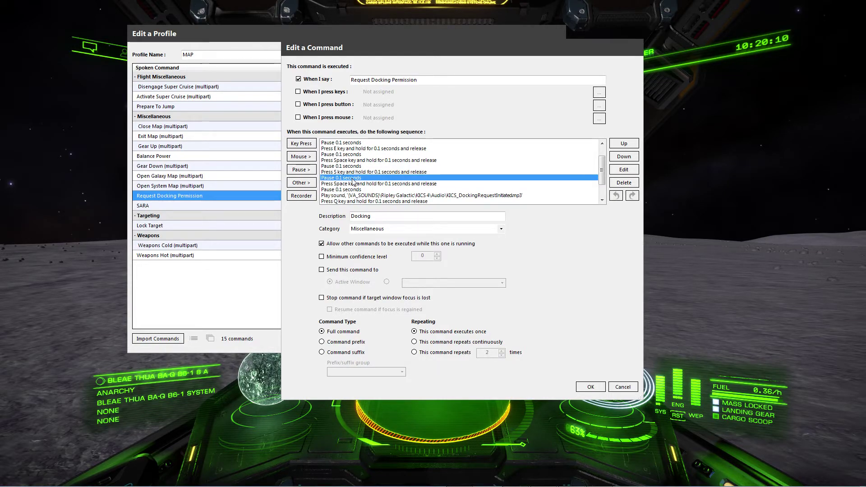
left_click(353, 184)
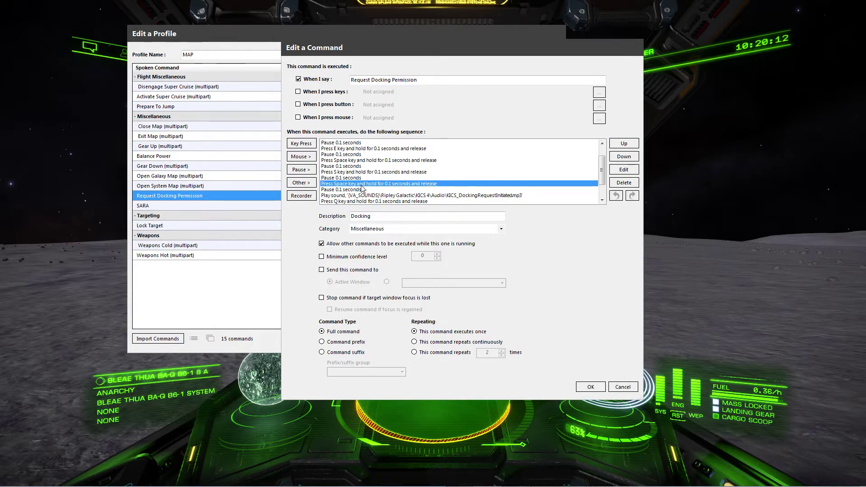
Step: Examine the docking sound and the final Q, Q and 1 key presses in the sequence, and close the command without saving
scroll(362, 189, "down", 1)
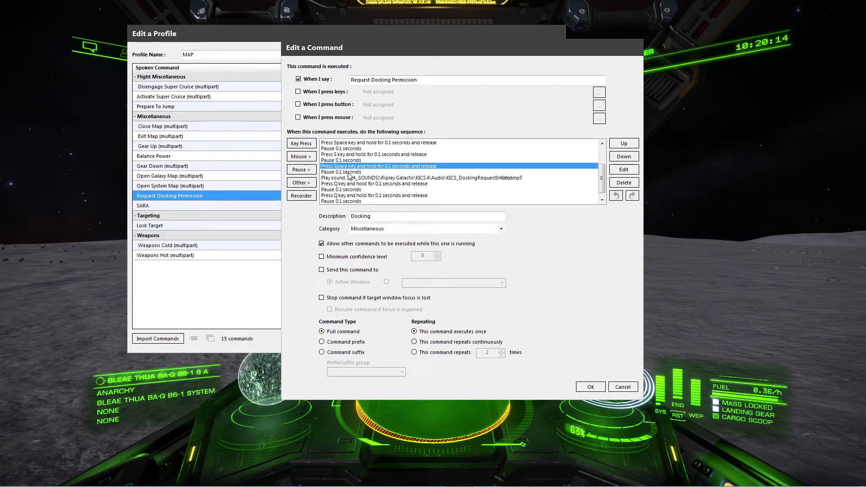
left_click(348, 174)
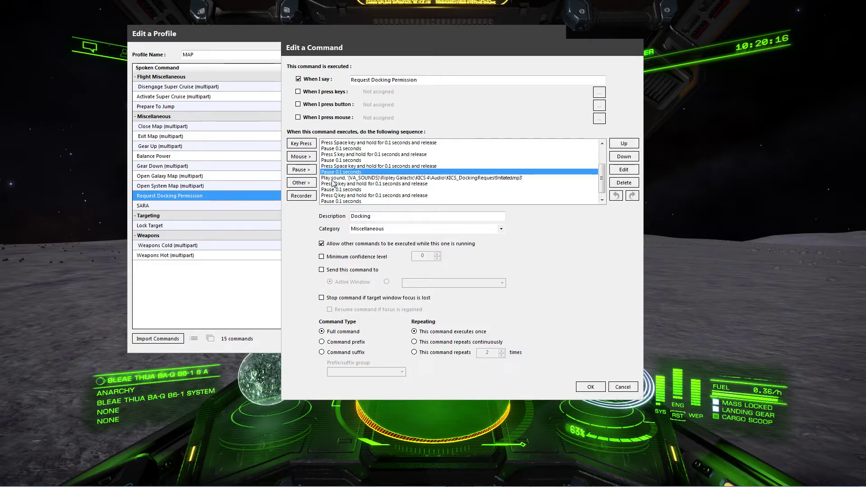
left_click(415, 180)
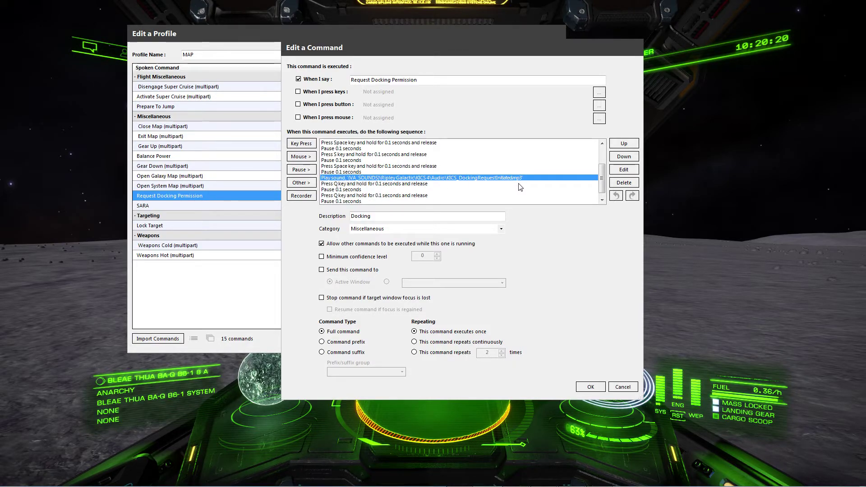
left_click(330, 184)
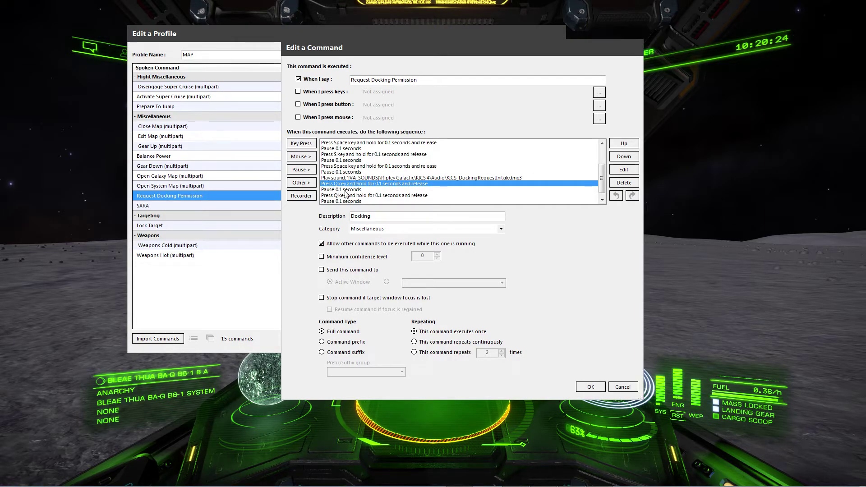
left_click(344, 190)
left_click(346, 195)
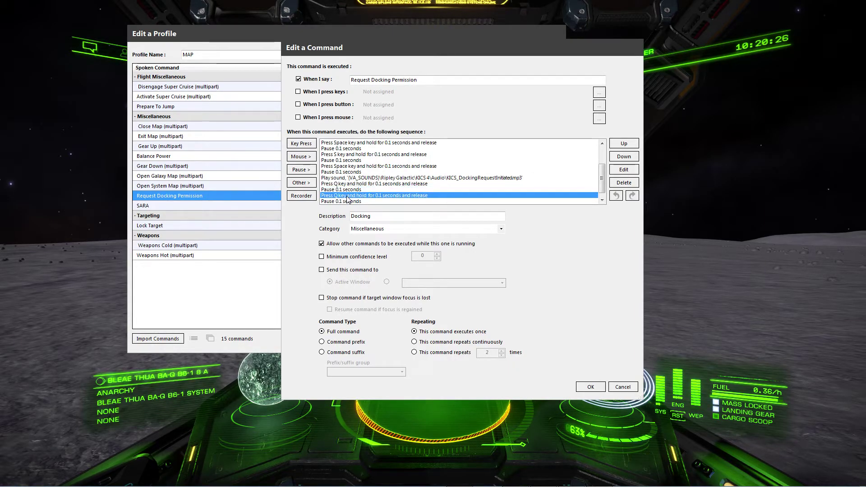
scroll(347, 197, "down", 1)
left_click(347, 197)
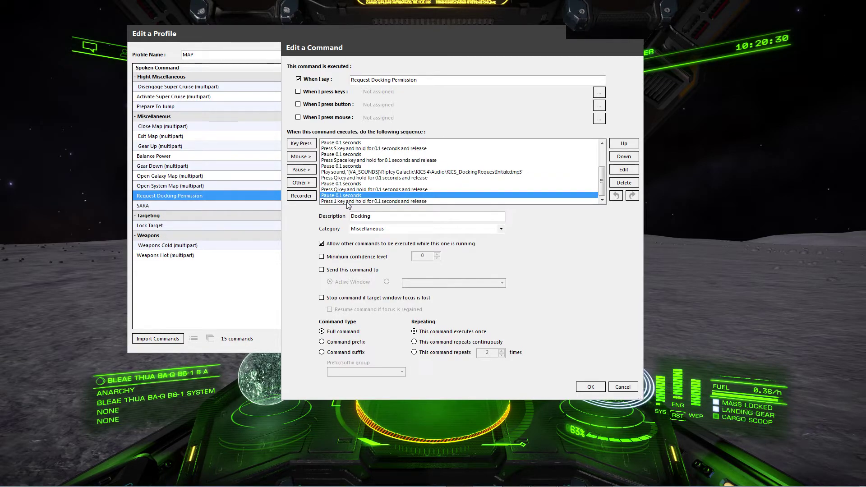
left_click(347, 202)
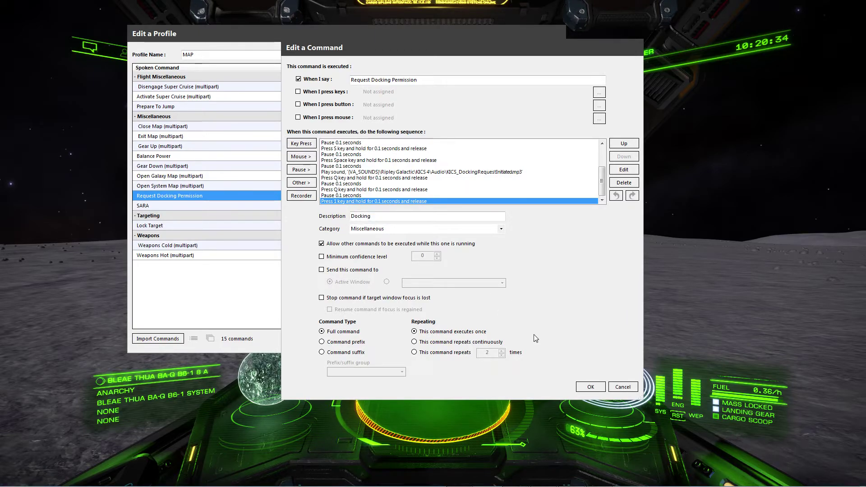
left_click(633, 388)
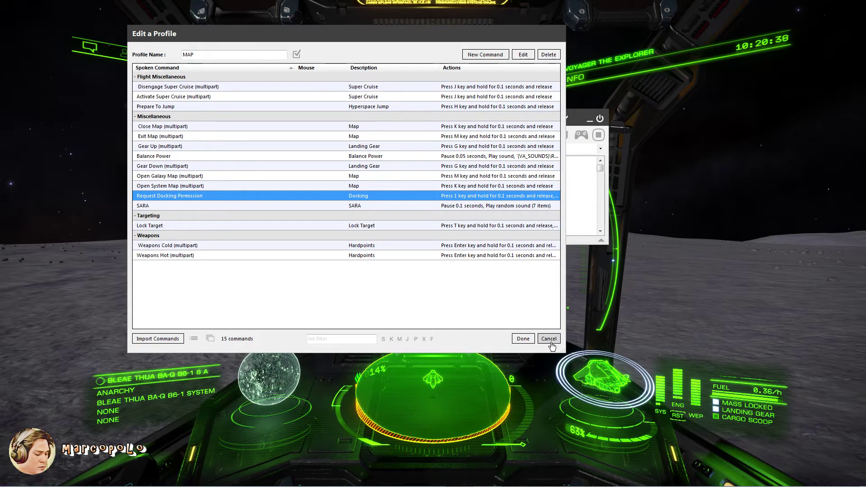
Step: Switch to Elite Dangerous, bring the ship's target panel to the Contacts page and close the panel
key("alt+Tab")
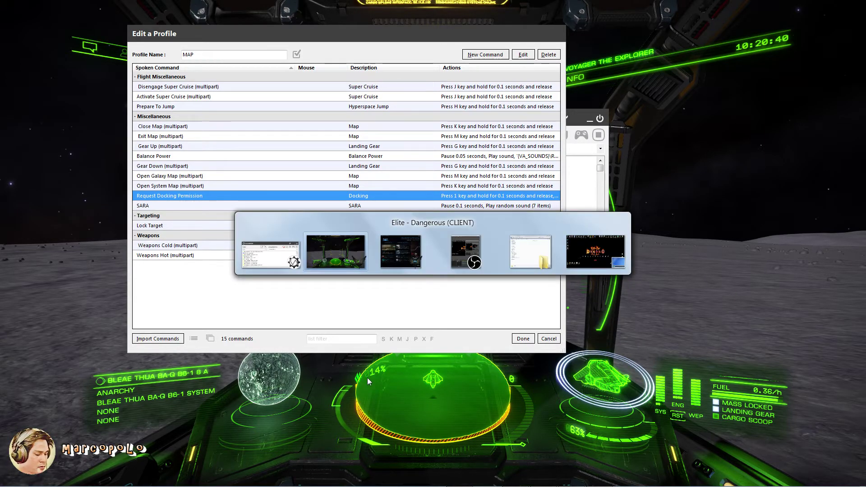
key("1")
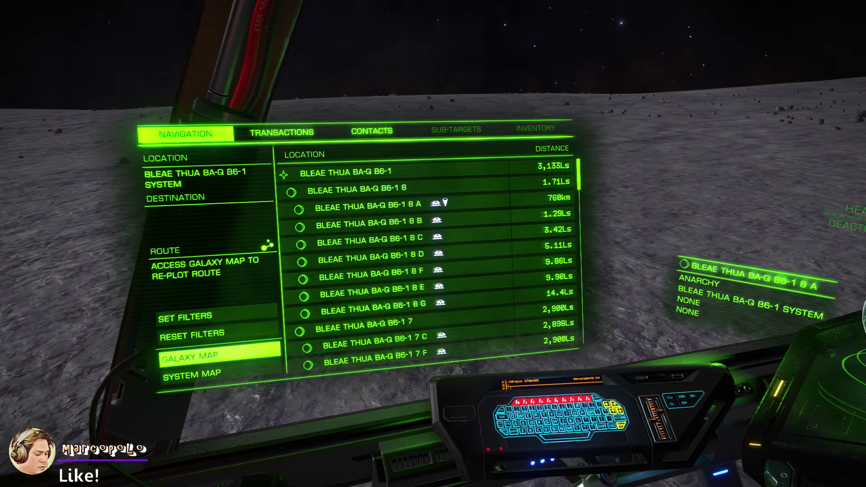
key("e")
key("e")
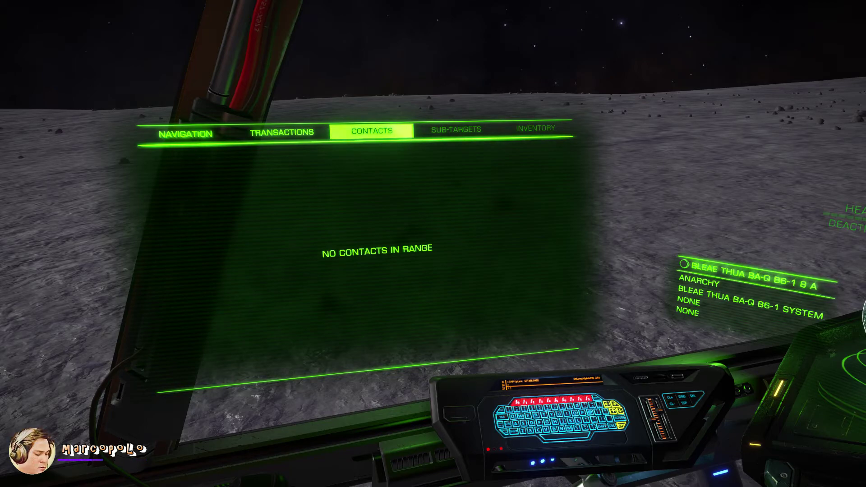
key("1")
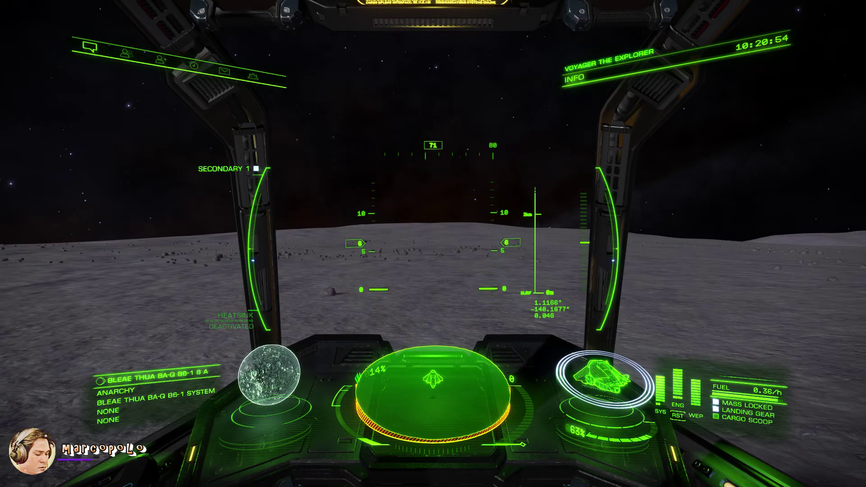
Step: Reopen and close the target panel twice to check which page it opens on
key("1")
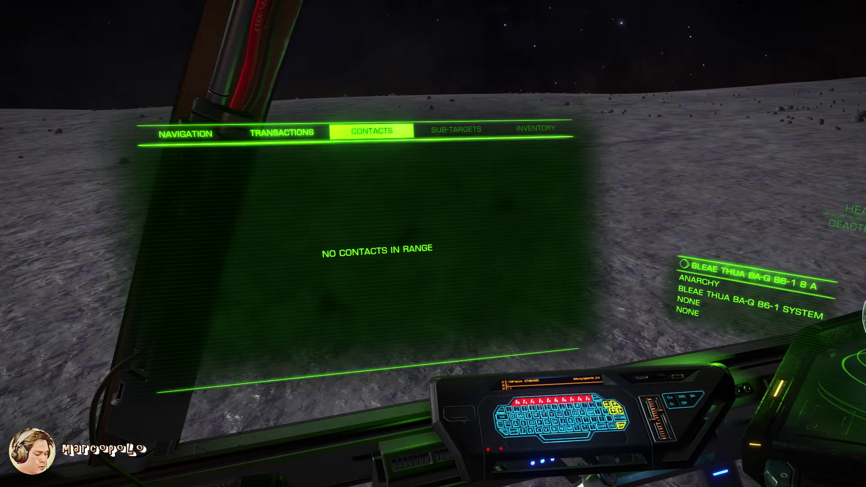
key("1")
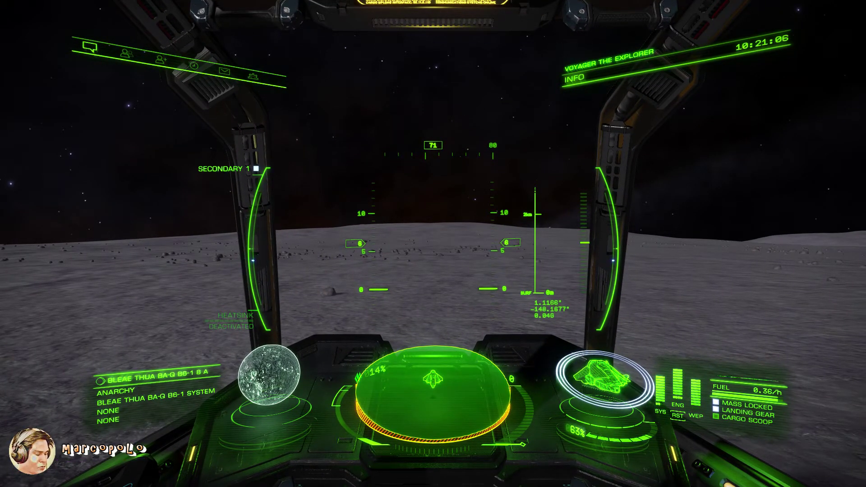
key("1")
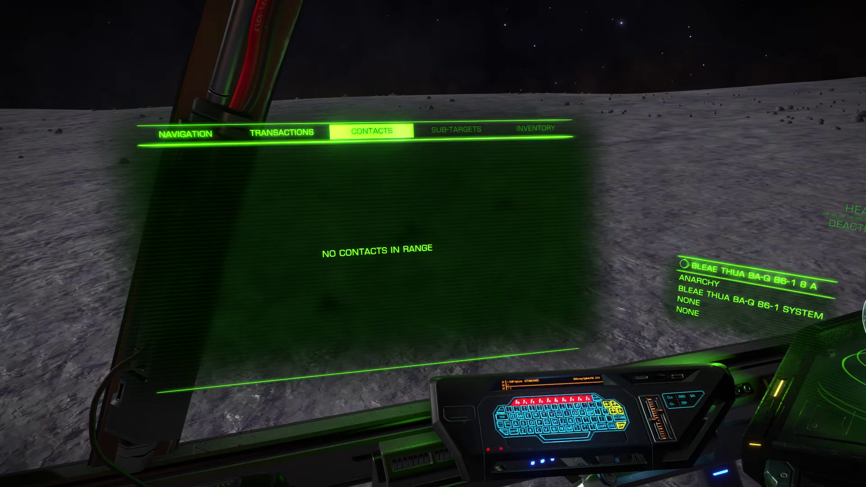
key("1")
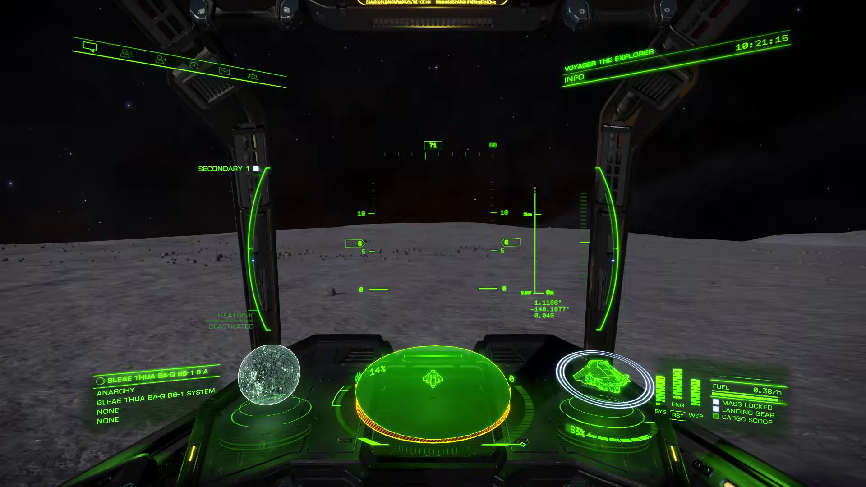
Step: Reopen the target panel and move it from Contacts back to the Navigation page
key("1")
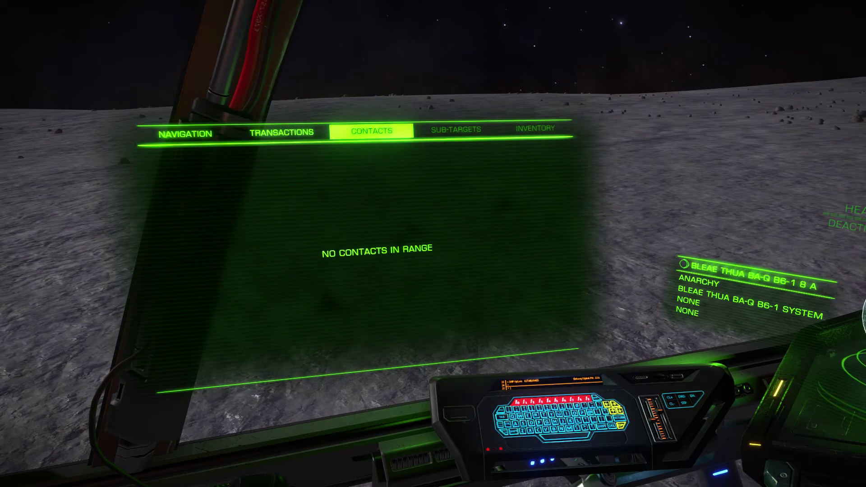
key("q")
key("q")
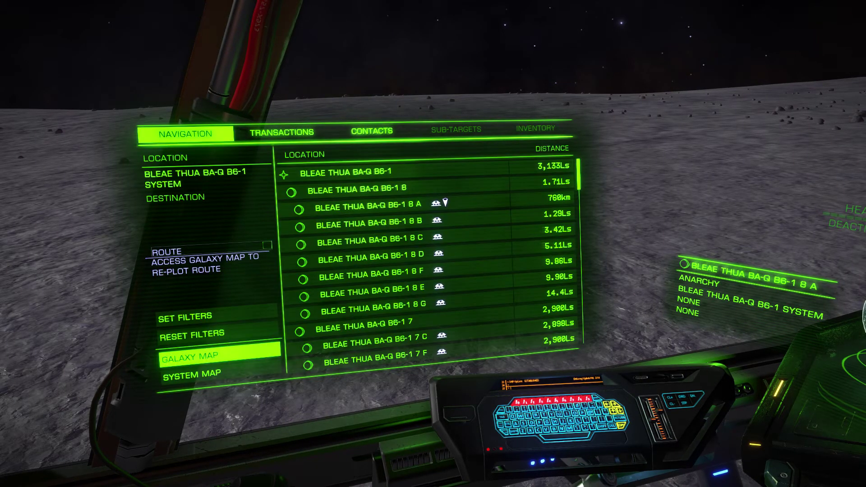
Step: Step the target panel from Navigation through Transactions to Contacts and back to Navigation, and close the panel
key("e")
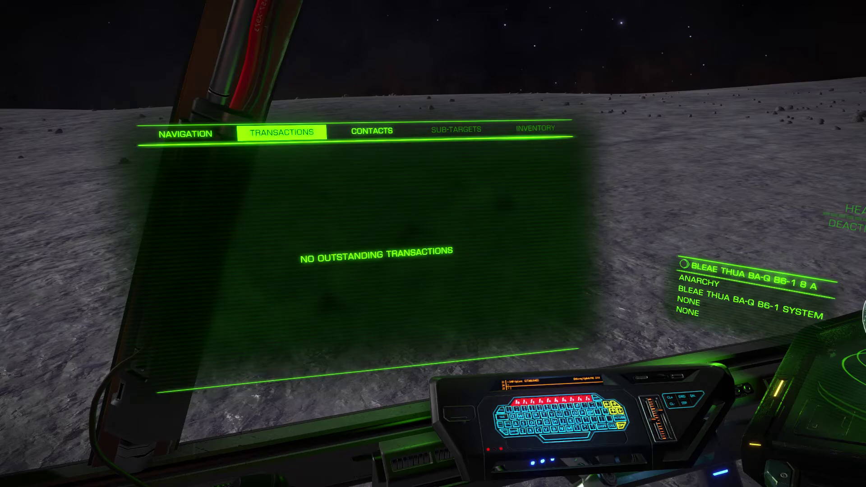
key("e")
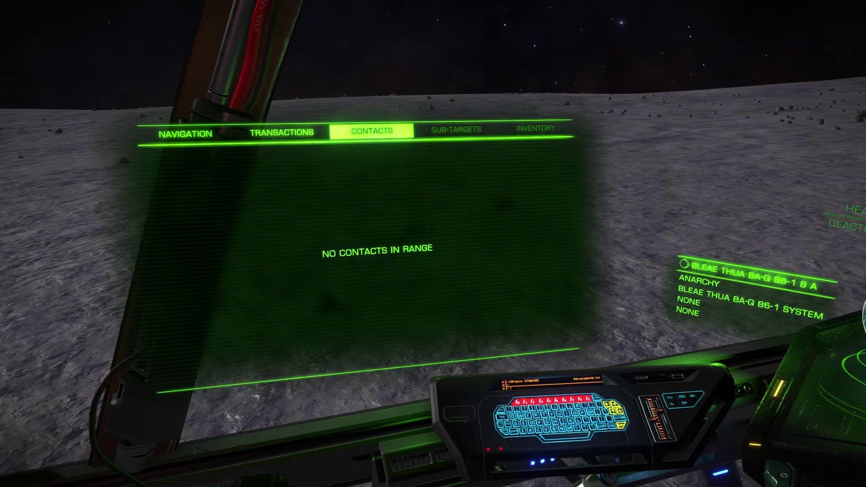
key("q")
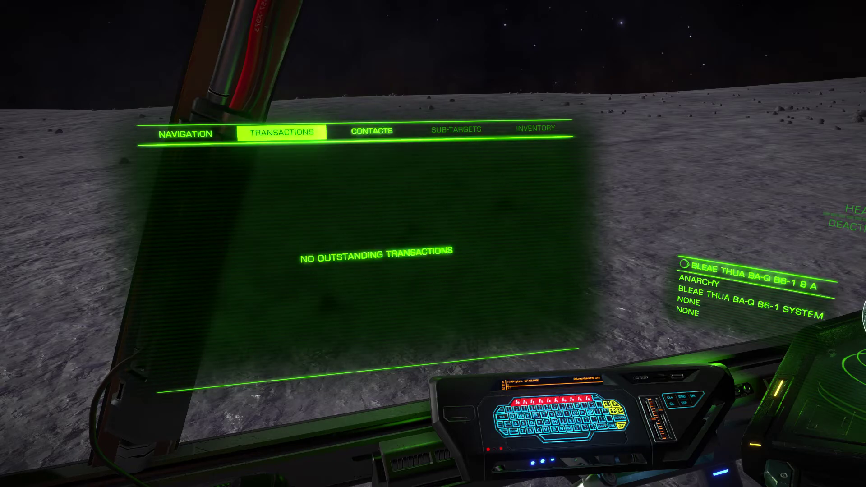
key("q")
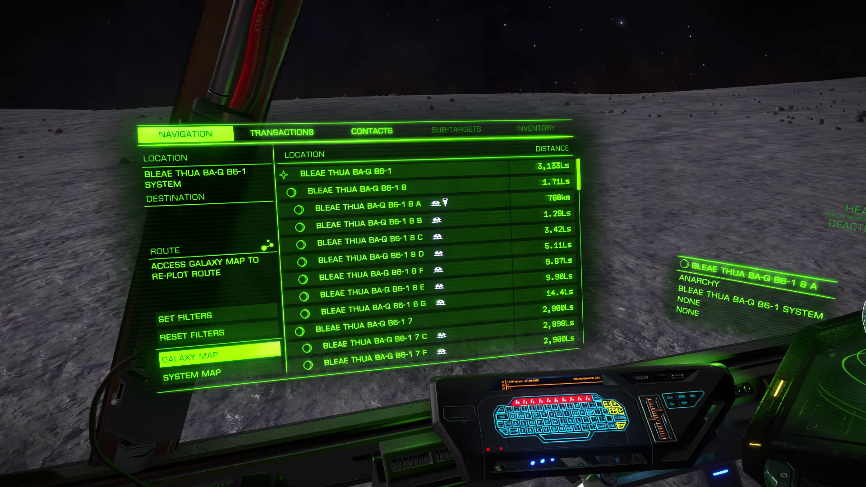
key("1")
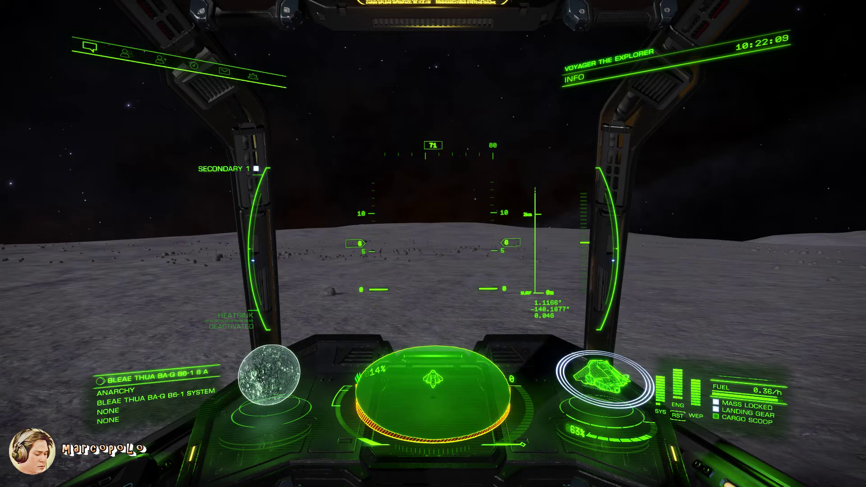
key("j")
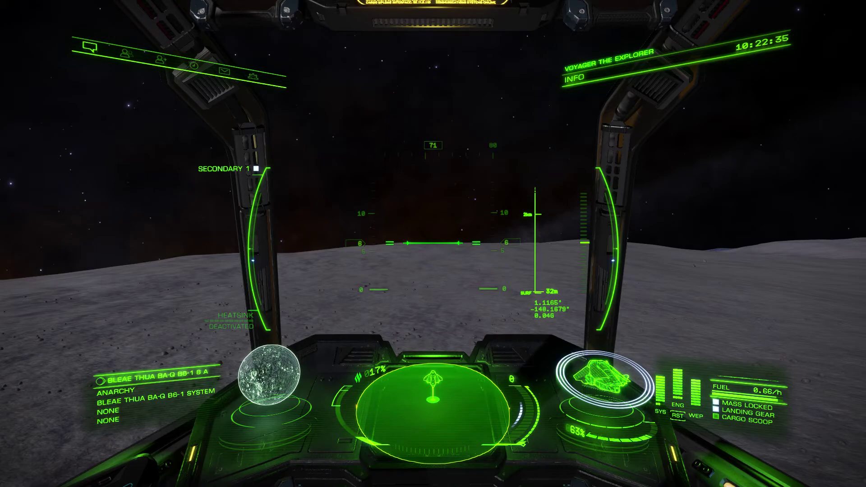
Step: Switch to VoiceAttack, close the profile editor without saving, resume voice listening and return to the game
key("alt+Tab")
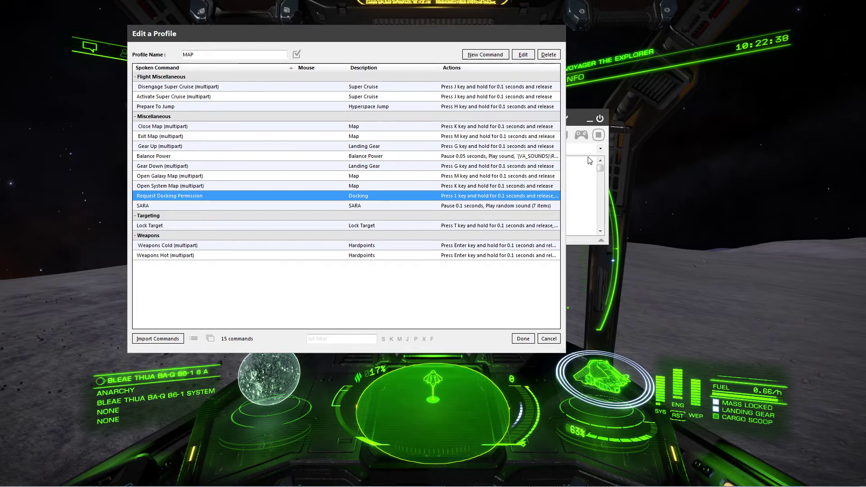
left_click(548, 339)
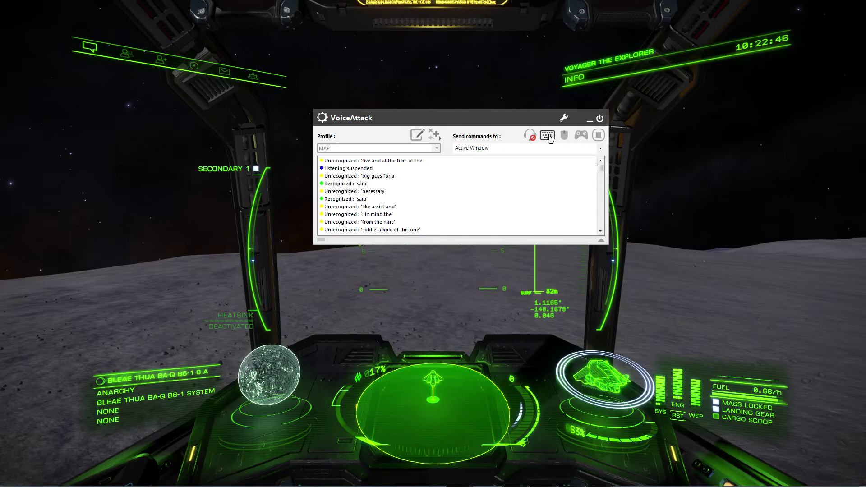
left_click(530, 135)
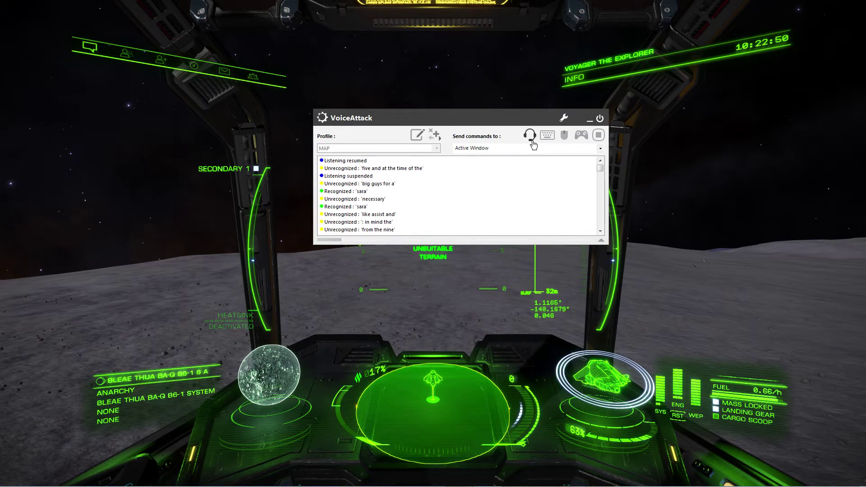
left_click(589, 119)
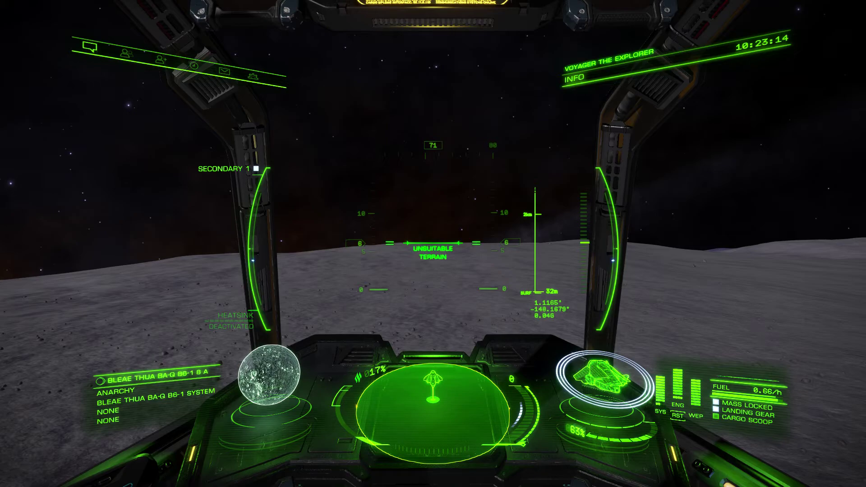
Step: Retract and redeploy the ship's landing gear to try out the landing gear control in flight
key("l")
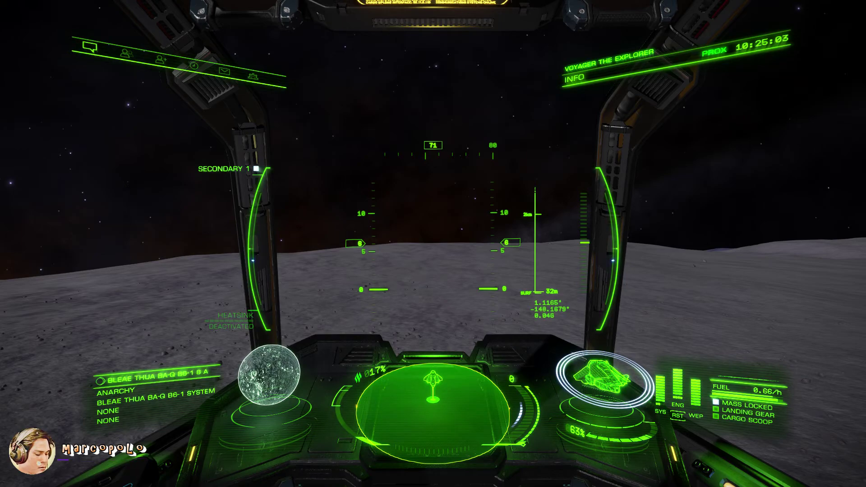
key("l")
key("l")
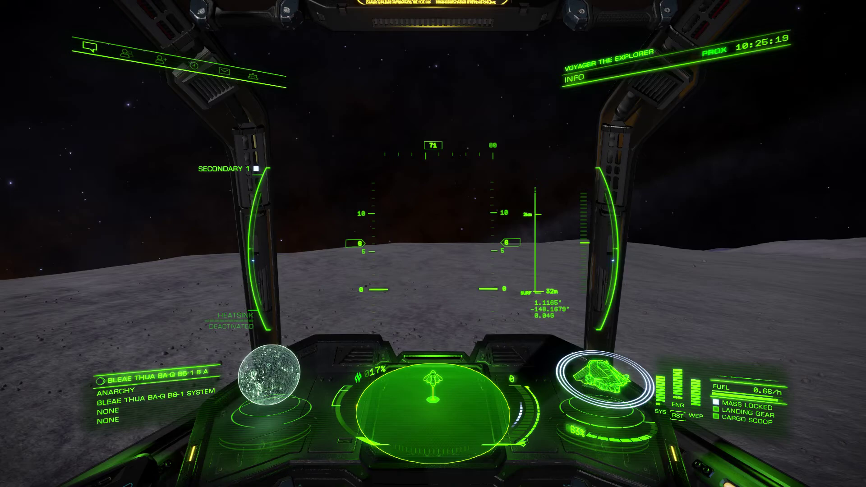
key("l")
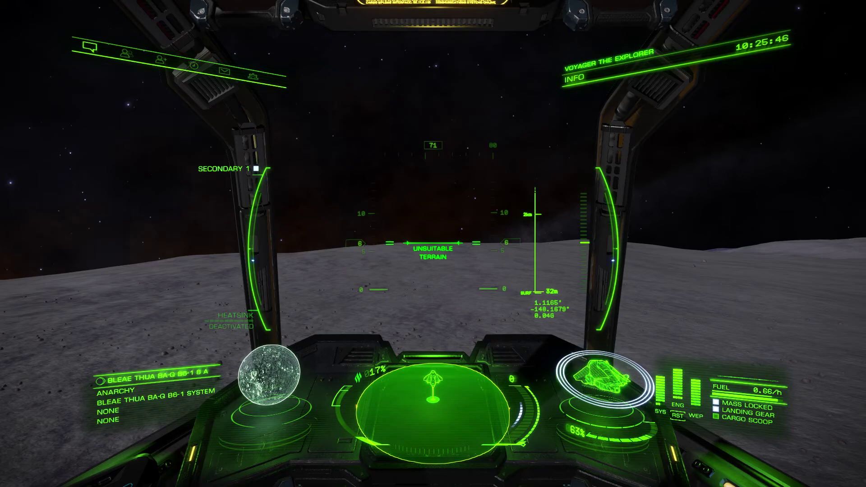
Step: Open the game's audio options and expand the Landing & Docking alerts under Ship Voice Volume
key("Escape")
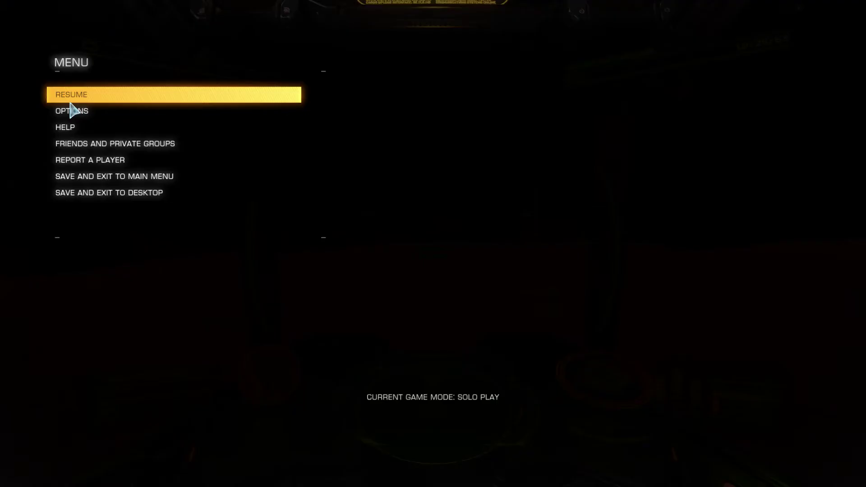
left_click(72, 110)
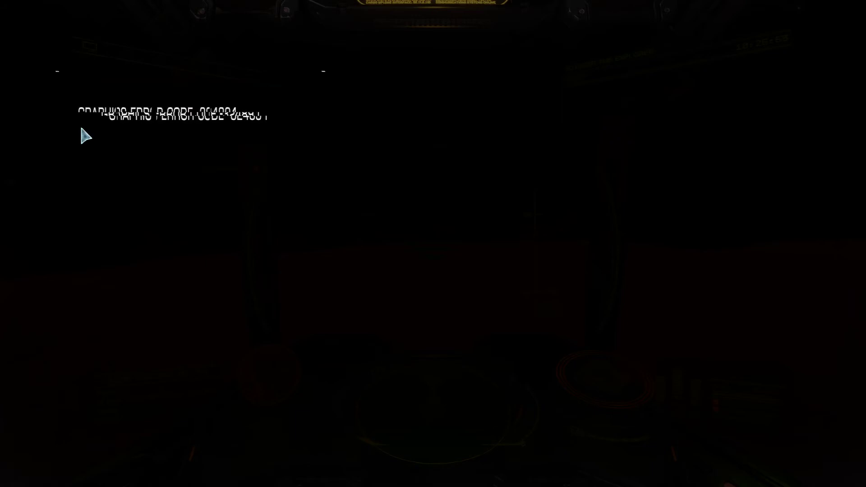
left_click(85, 135)
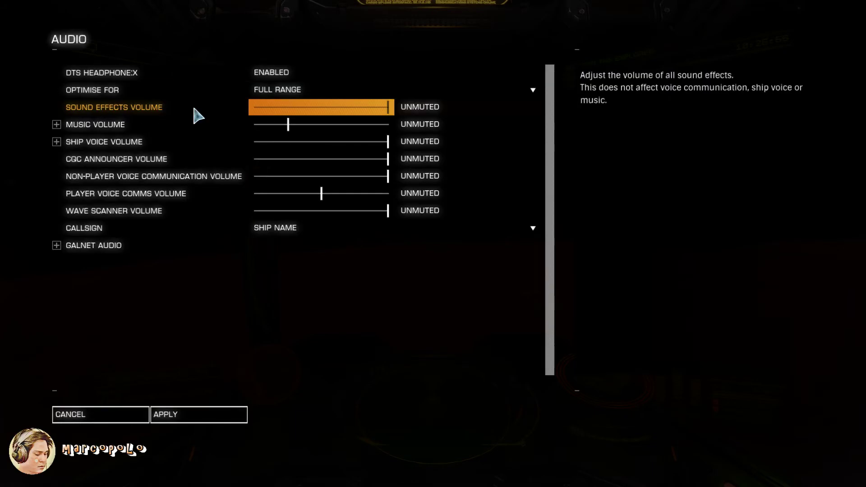
left_click(56, 142)
left_click(68, 210)
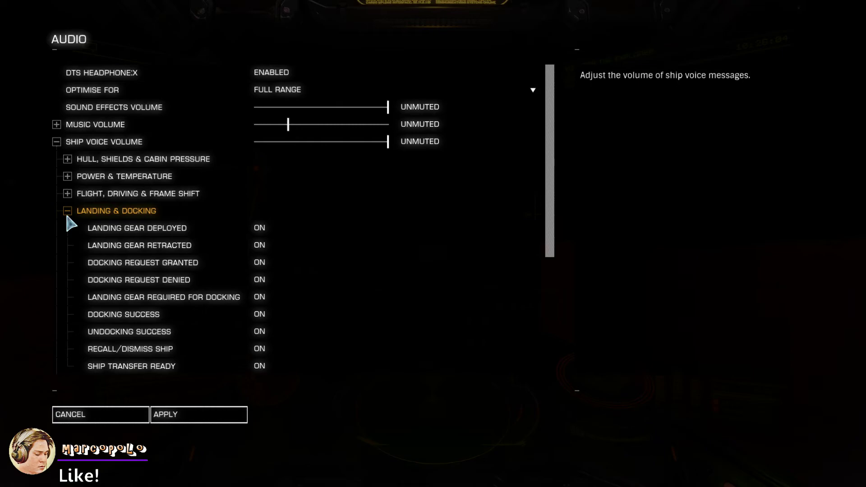
Step: Turn the Landing Gear Deployed and Landing Gear Retracted voice alerts off and back on
left_click(293, 232)
left_click(294, 250)
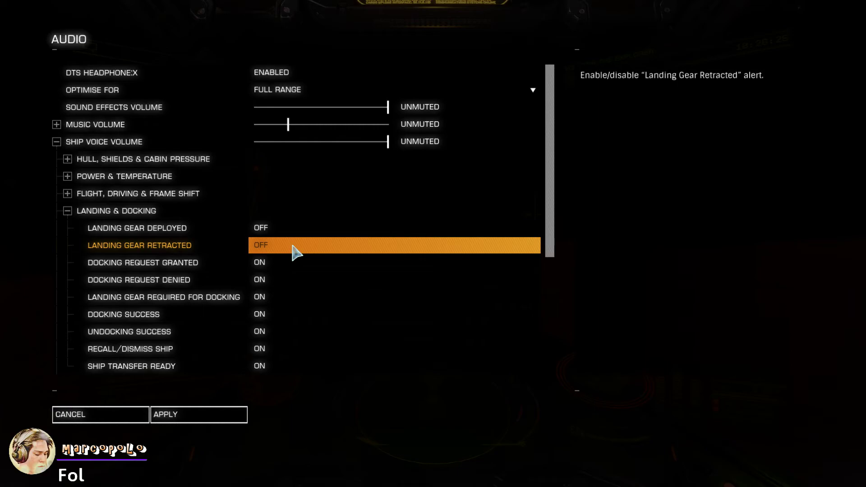
left_click(293, 246)
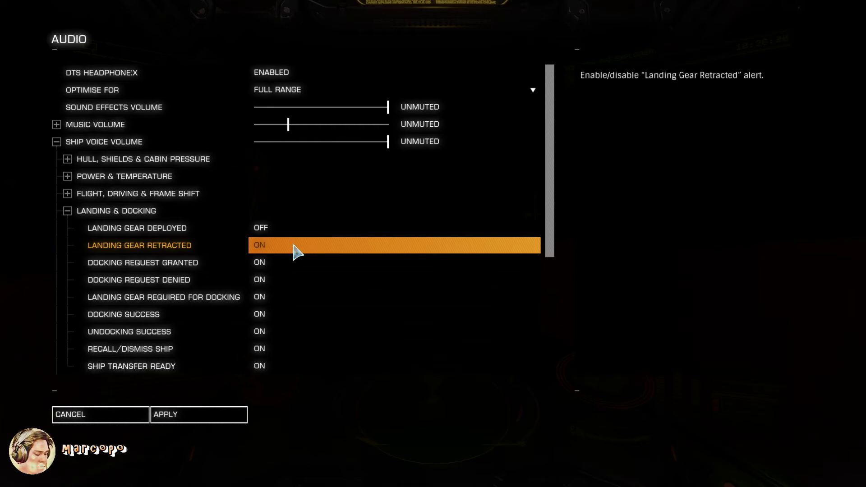
left_click(291, 231)
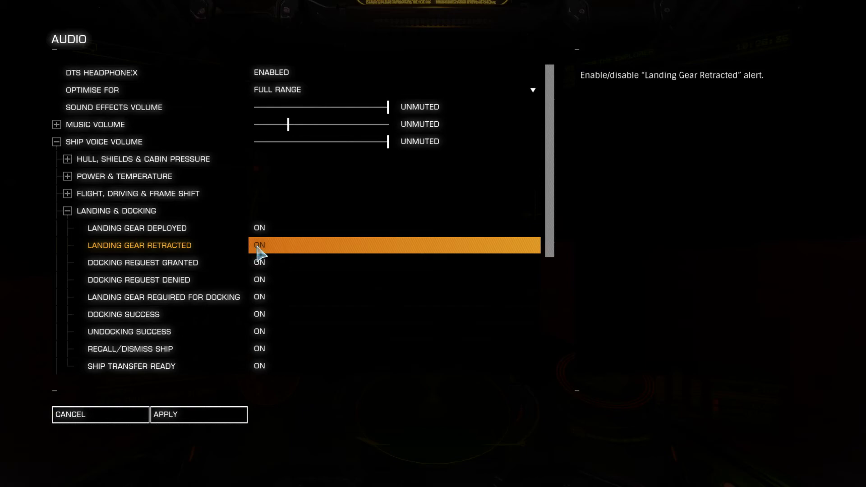
key("Up")
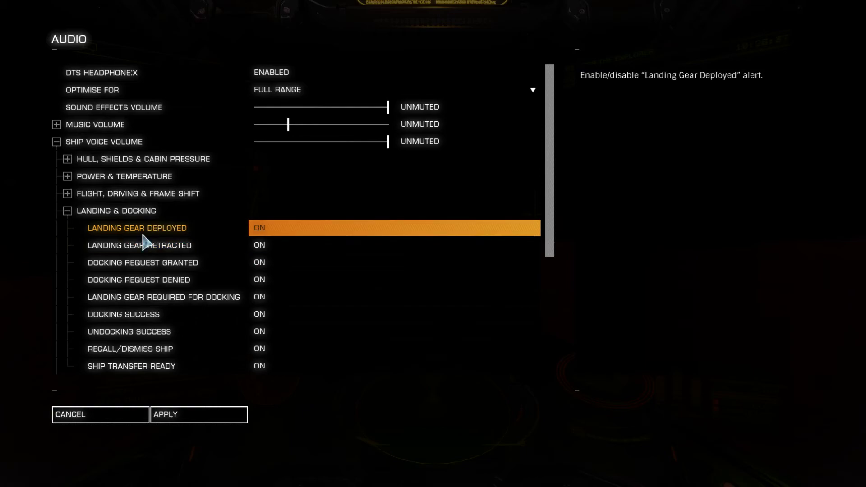
Step: Collapse the Landing & Docking group, leave the audio options without applying and resume the game
left_click(67, 211)
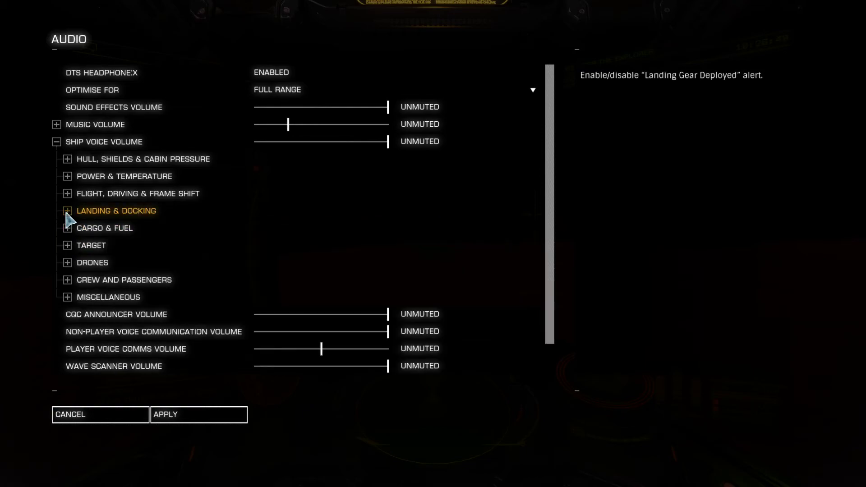
left_click(92, 418)
left_click(437, 264)
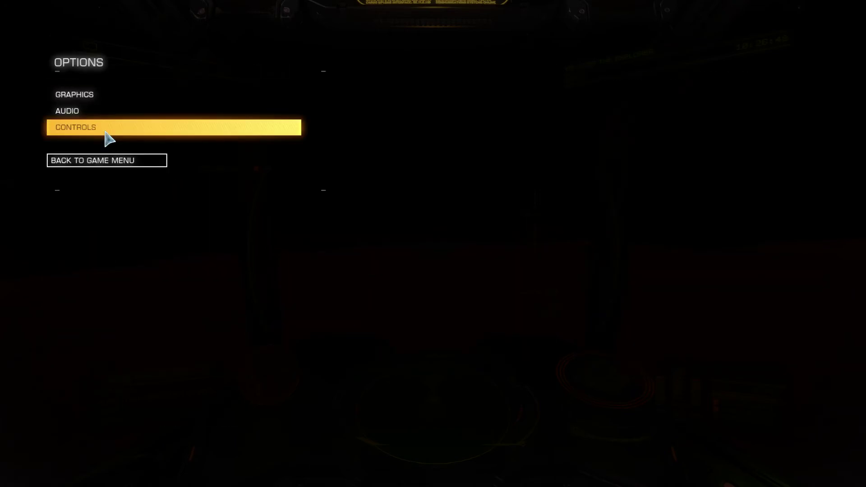
left_click(103, 162)
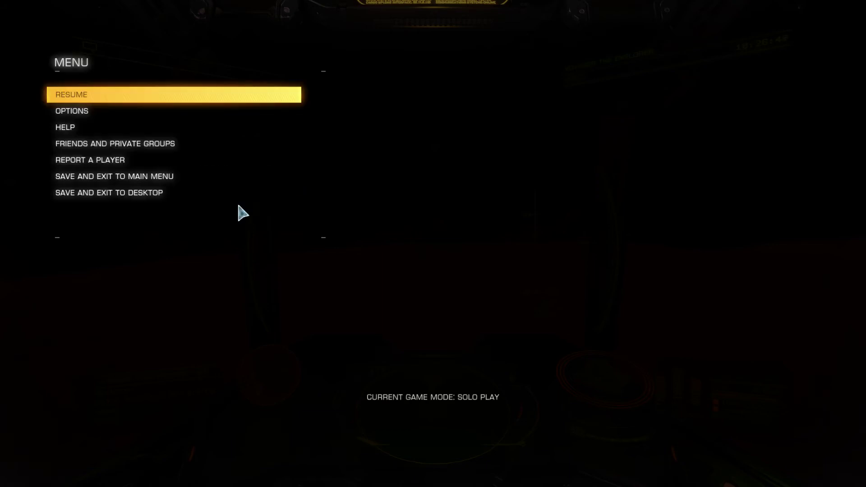
left_click(110, 96)
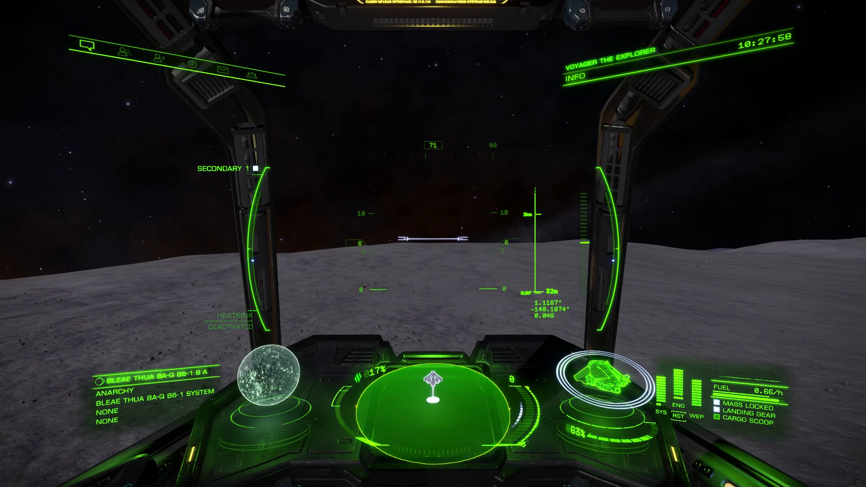
Step: Switch to VoiceAttack and open the MAP profile for editing, placing its editor beside the main window
key("f")
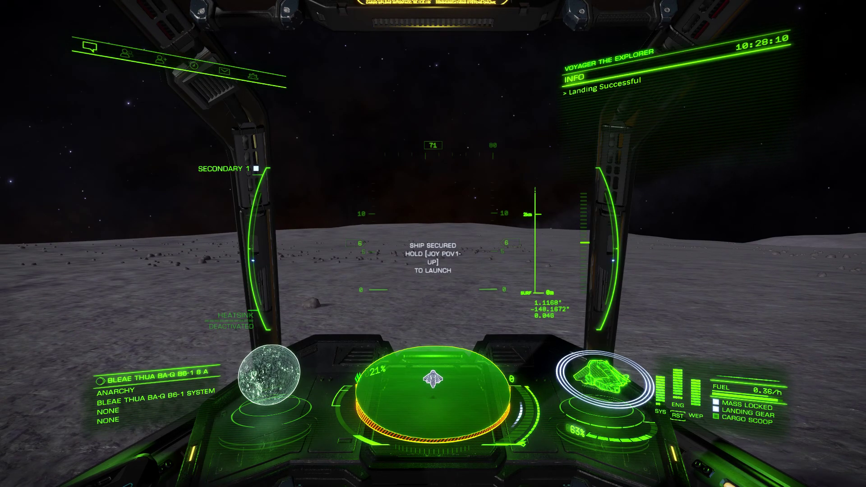
key("alt+Tab")
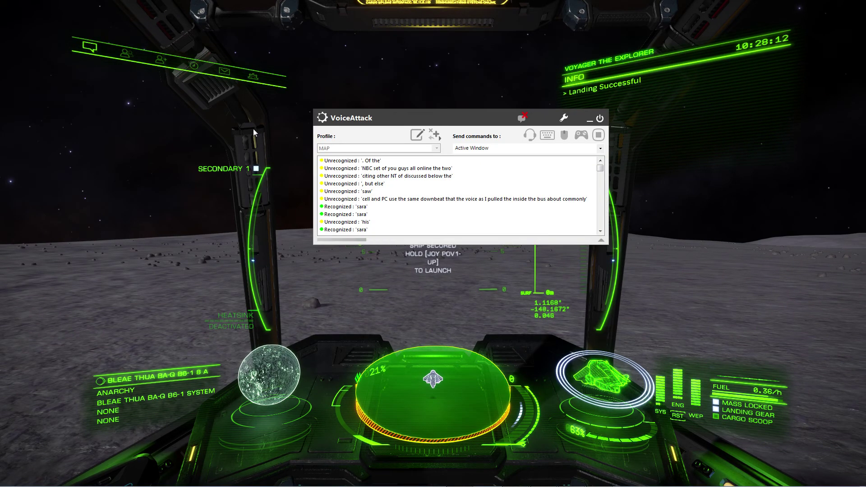
left_click_drag(469, 116, 684, 68)
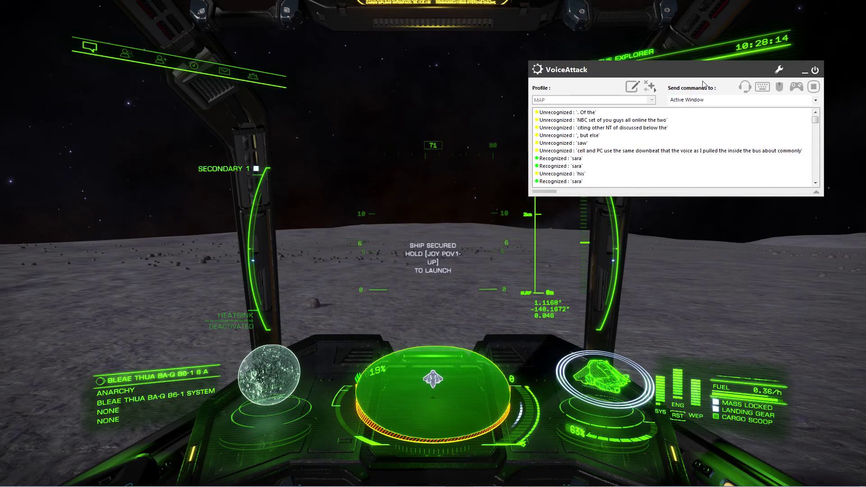
left_click(632, 86)
left_click_drag(472, 36, 382, 22)
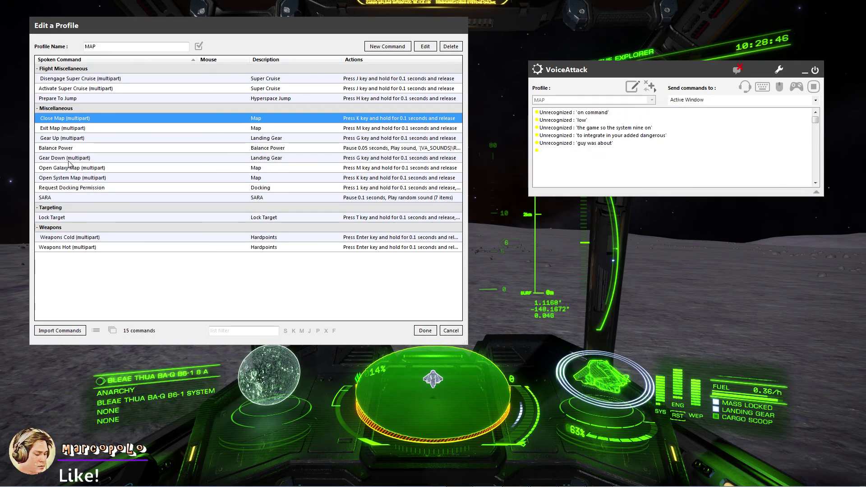
Step: Open the Request Docking Permission command, examine its key press and pause sequence, and close the command
left_click(62, 189)
double_click(73, 190)
left_click_drag(482, 63, 652, 208)
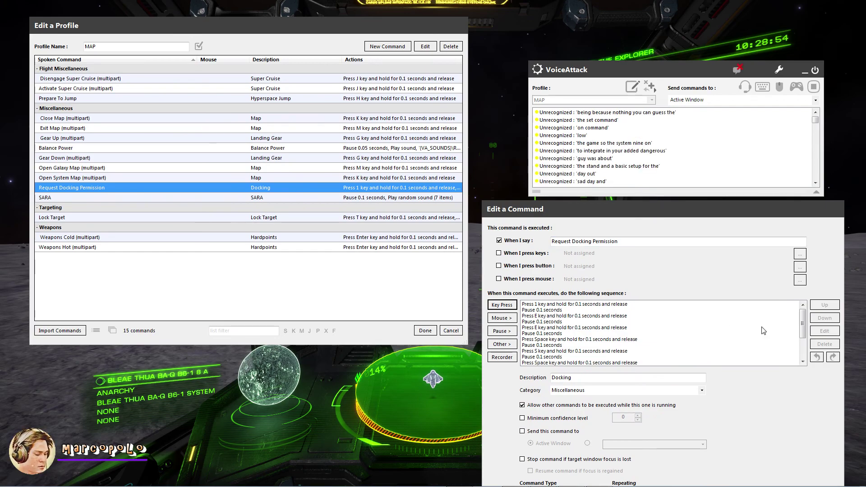
mouse_move(805, 332)
left_mouse_down()
mouse_move(807, 351)
mouse_move(807, 328)
left_mouse_up()
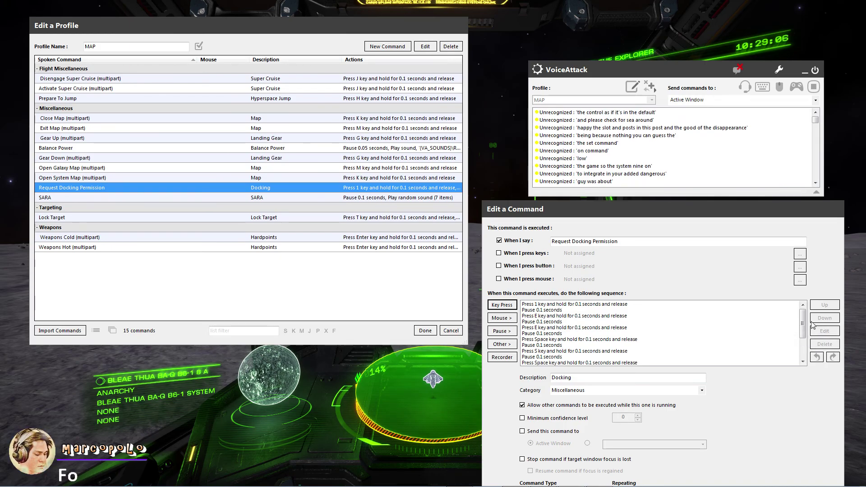
left_click(480, 158)
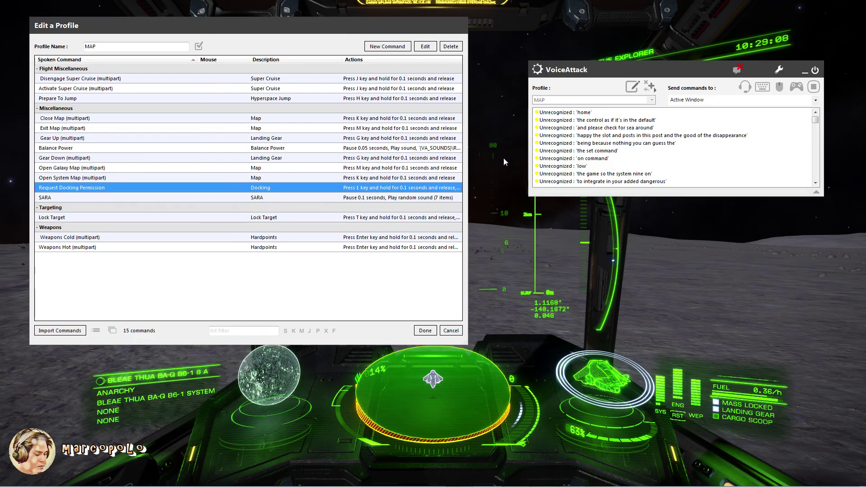
Step: Switch to Elite Dangerous, open its controls options and expand the Interface Mode bindings
key("Escape")
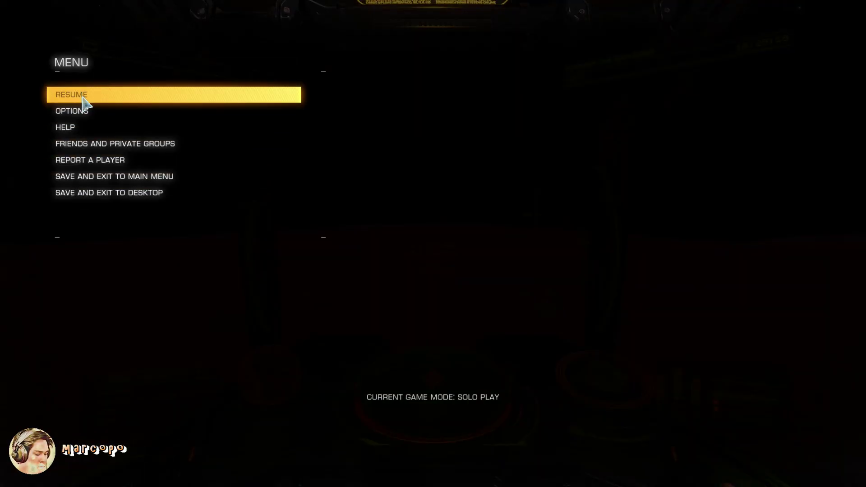
left_click(92, 114)
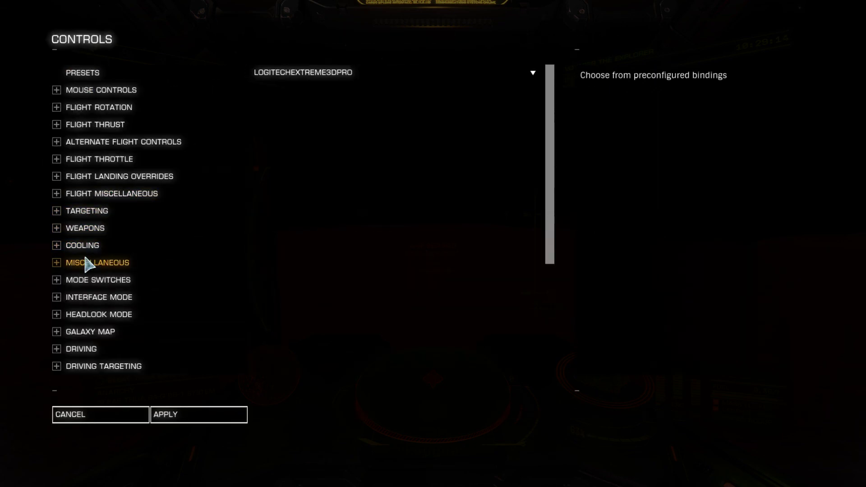
left_click(64, 301)
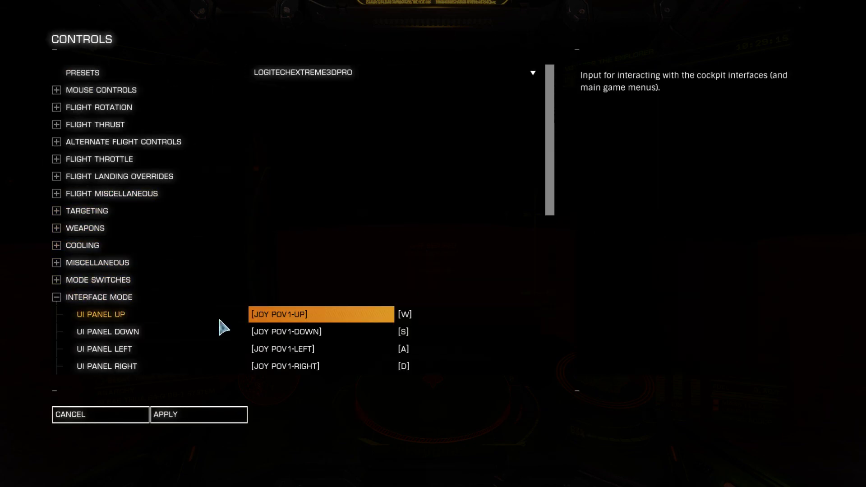
Step: Review all the Interface Mode bindings, and compare them with the full action sequence of the Request Docking Permission command in VoiceAttack's MAP profile
scroll(301, 317, "down", 3)
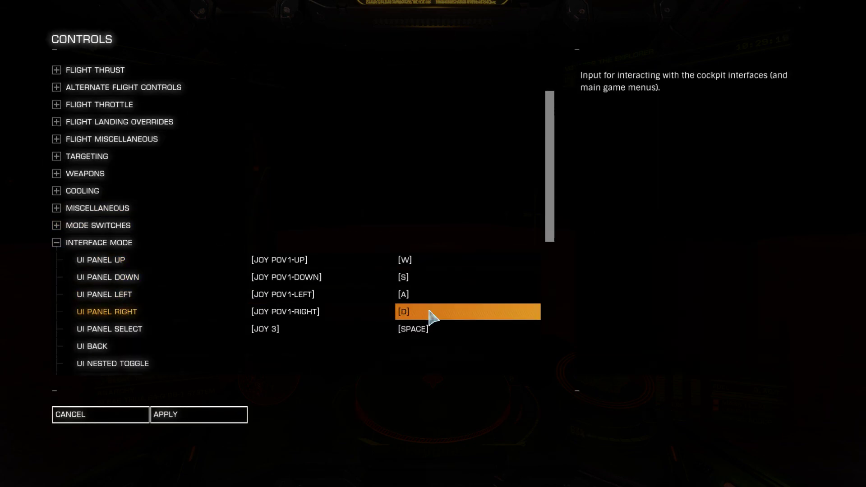
scroll(433, 316, "down", 3)
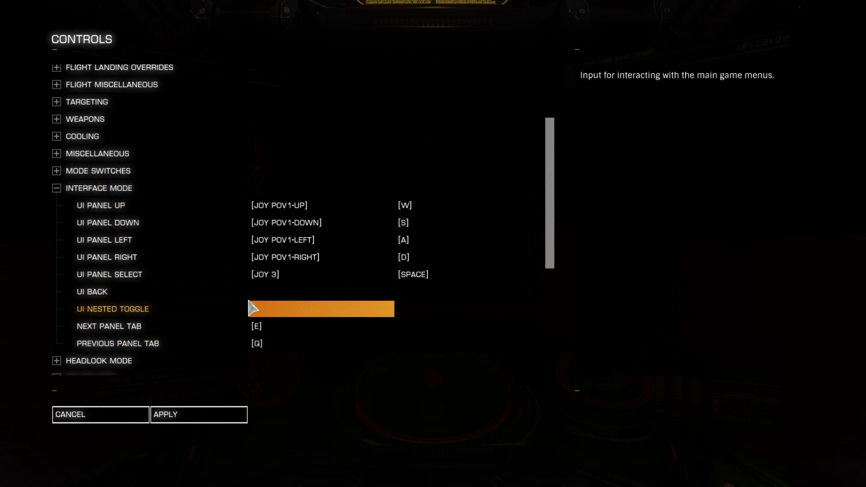
key("alt+Tab")
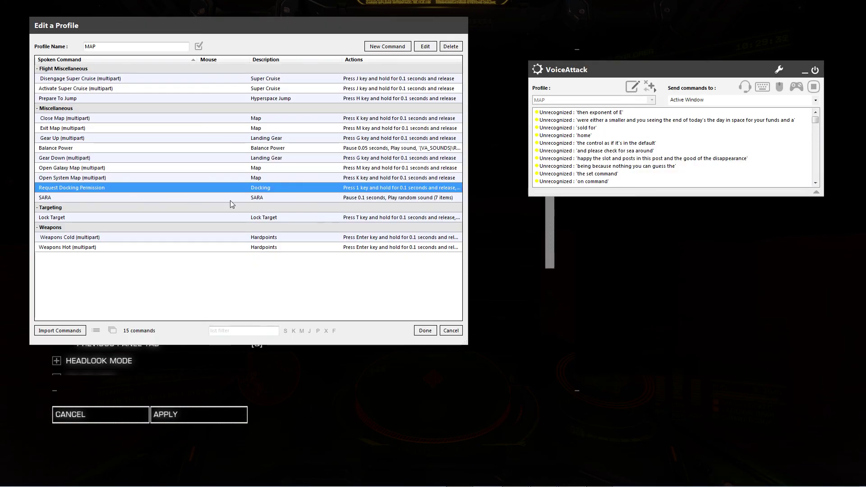
key("Return")
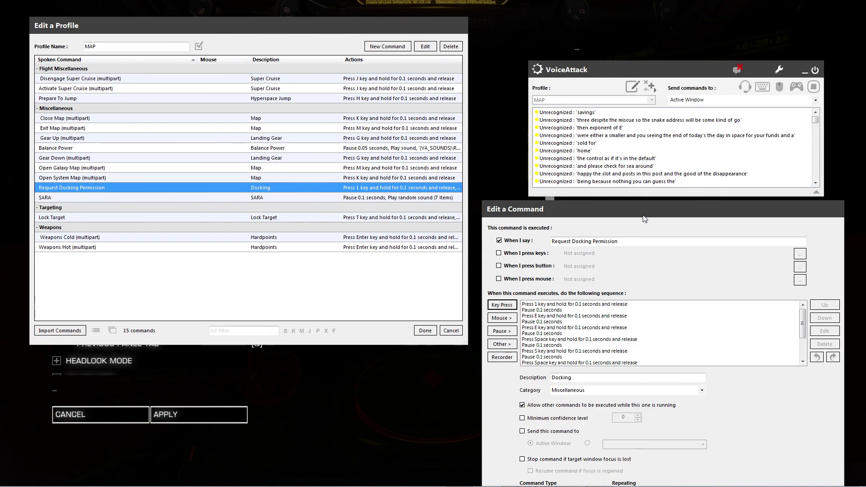
left_click_drag(795, 318, 797, 339)
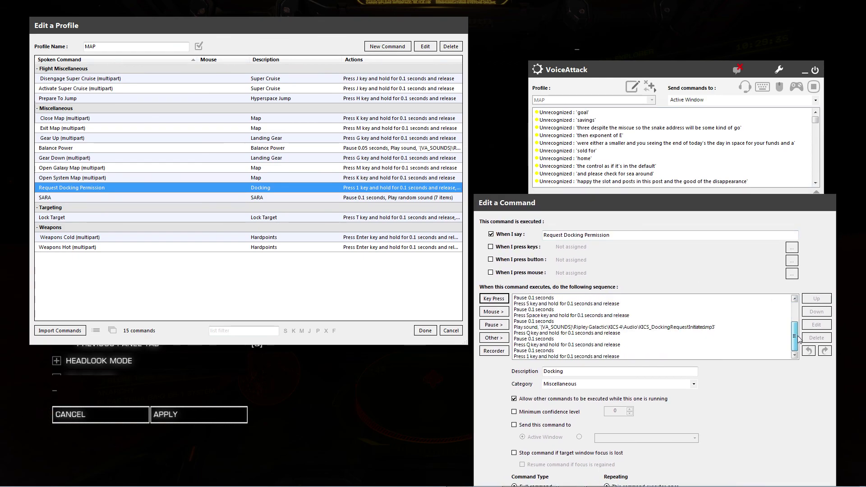
scroll(798, 347, "up", 3)
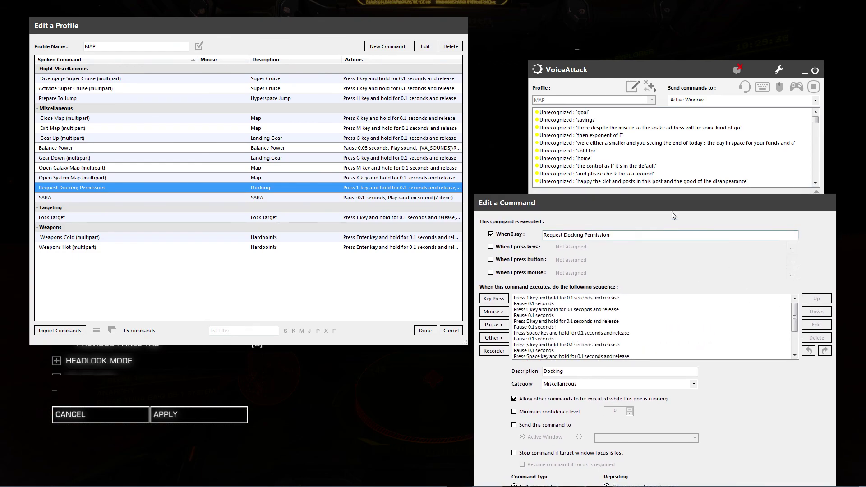